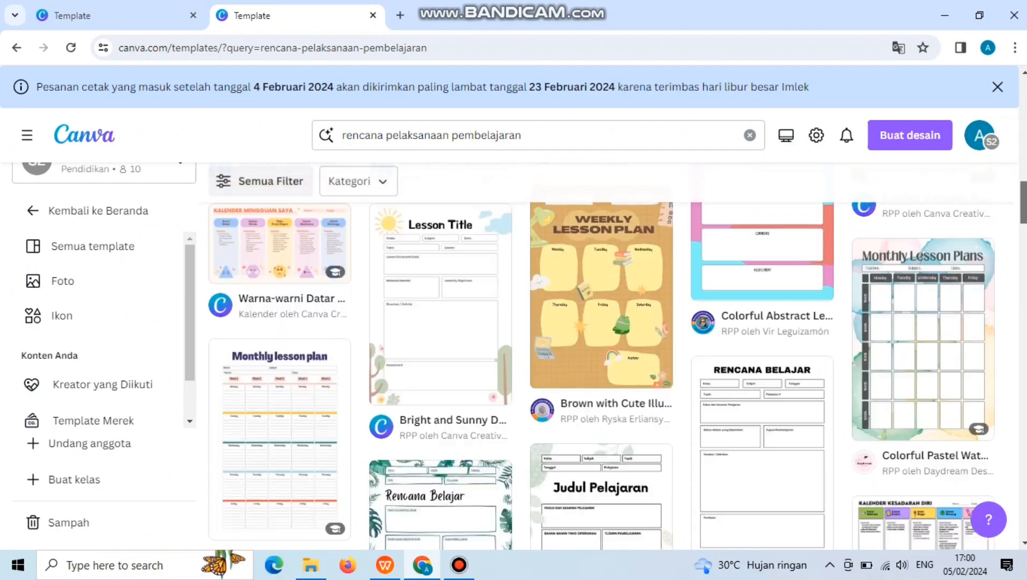
- Create a new blank design of type Dokumen (A4 Vertikal), finding the format by searching for "dokumen"
{"action": "scroll", "coordinate": [600, 376], "scroll_direction": "down", "scroll_amount": 5}
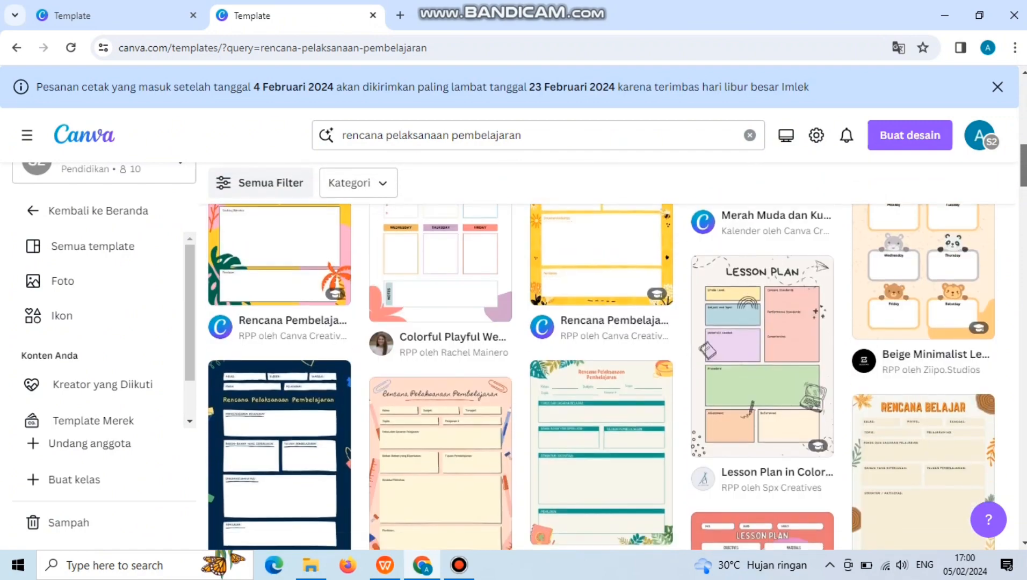
{"action": "left_click", "coordinate": [908, 134]}
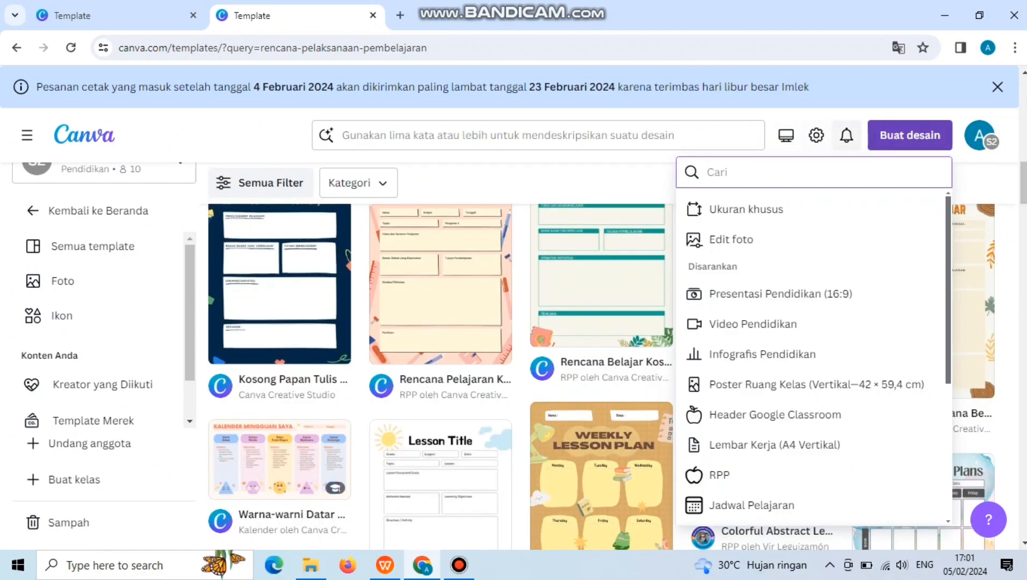
{"action": "type", "text": "dokum"}
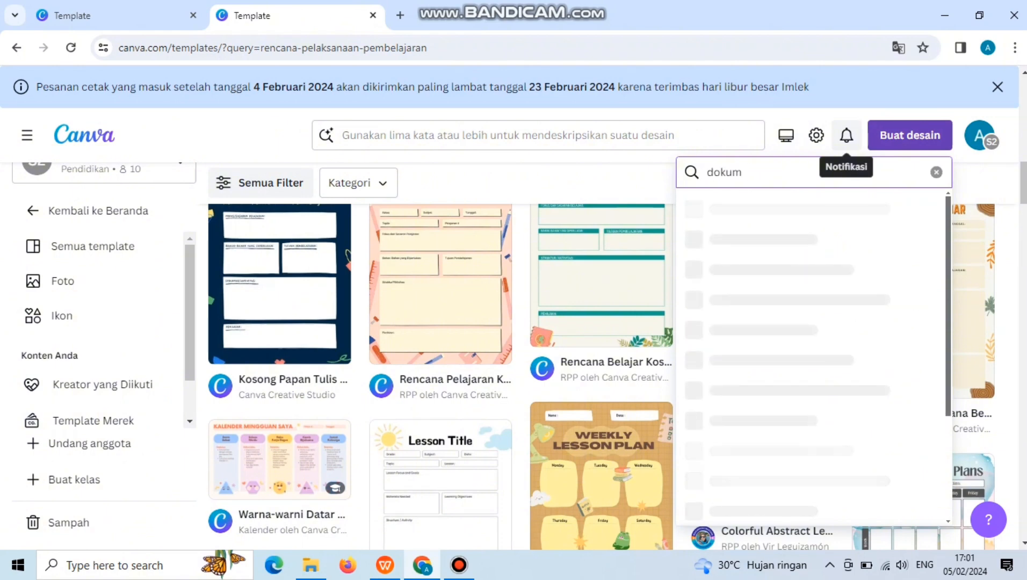
{"action": "type", "text": "en"}
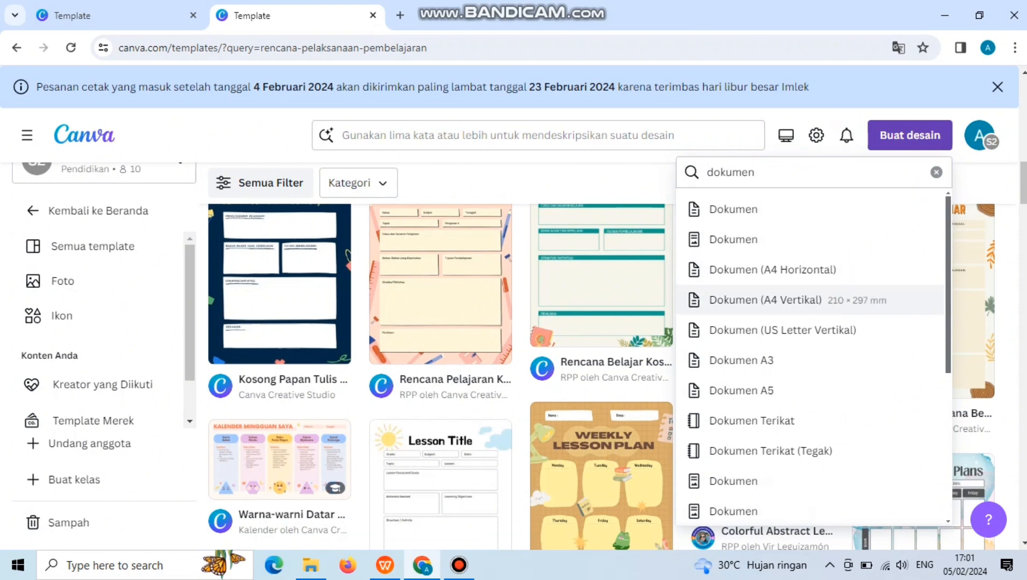
{"action": "left_click", "coordinate": [765, 300]}
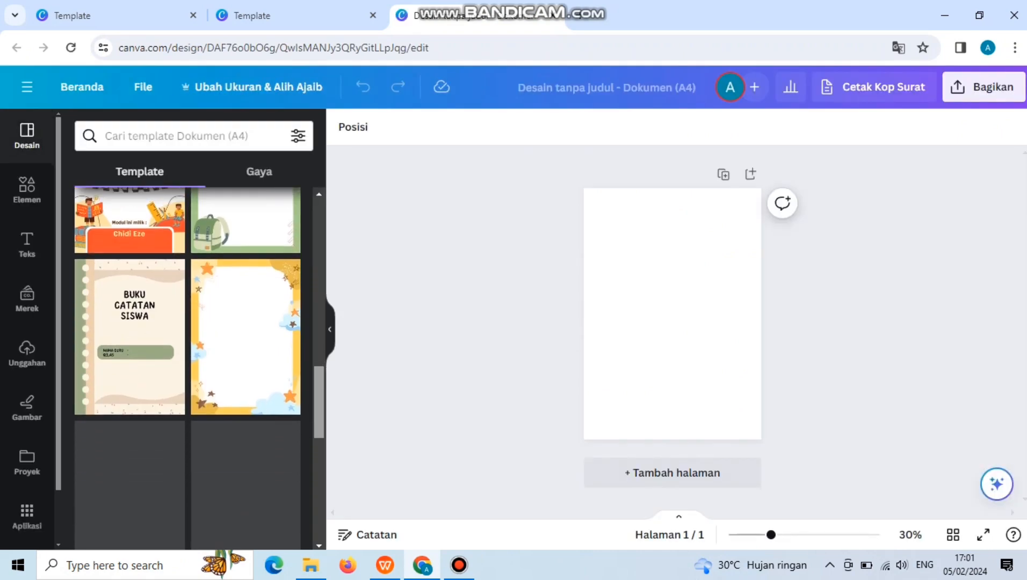
- Open the background app for the blank page
{"action": "left_click", "coordinate": [27, 516]}
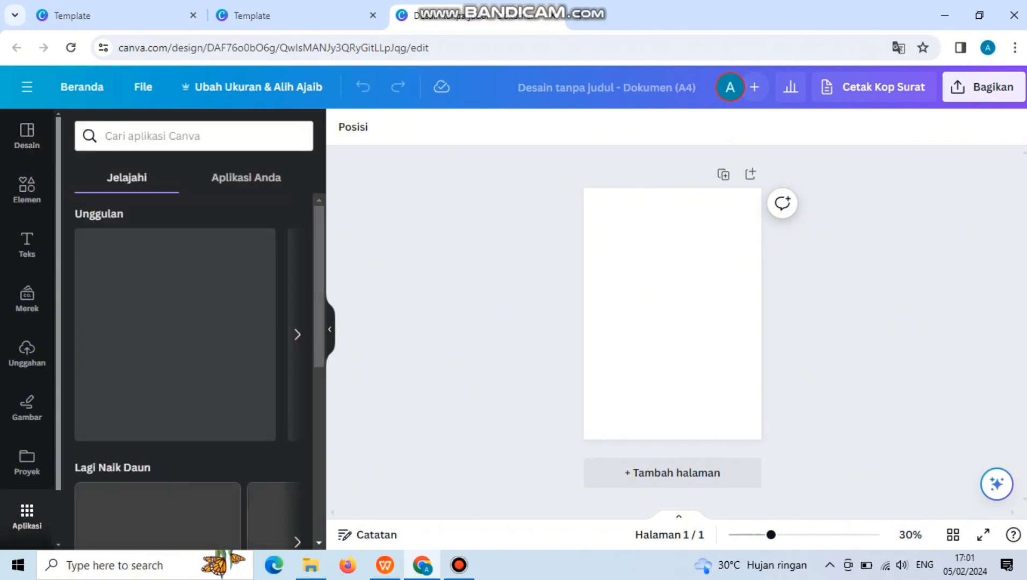
{"action": "mouse_move", "coordinate": [319, 215]}
{"action": "left_mouse_down"}
{"action": "mouse_move", "coordinate": [319, 271]}
{"action": "mouse_move", "coordinate": [319, 231]}
{"action": "left_mouse_up"}
{"action": "left_click", "coordinate": [187, 338]}
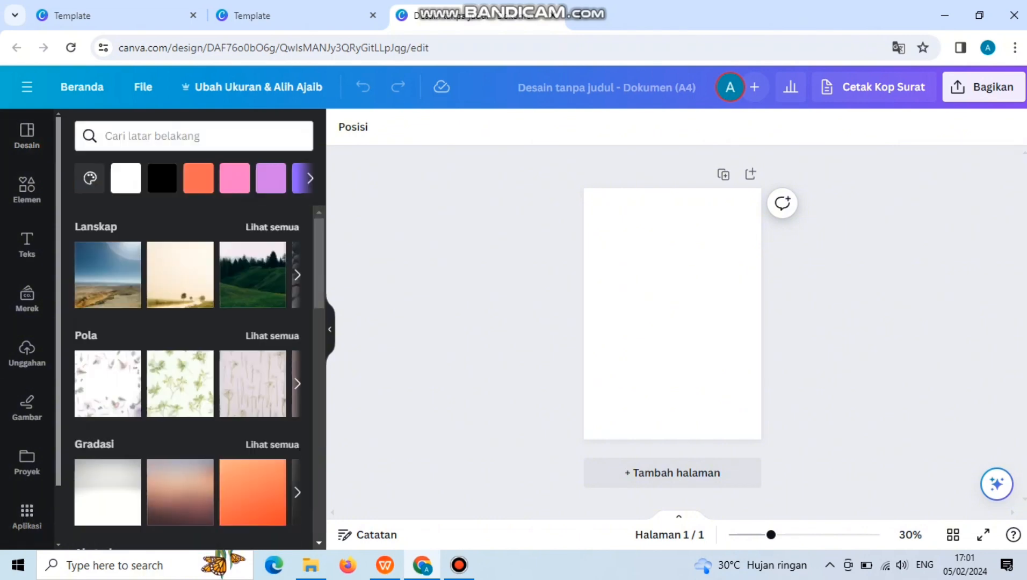
- Browse the solid background colours and set the page background to yellow
{"action": "left_click", "coordinate": [309, 178]}
{"action": "left_click", "coordinate": [309, 177]}
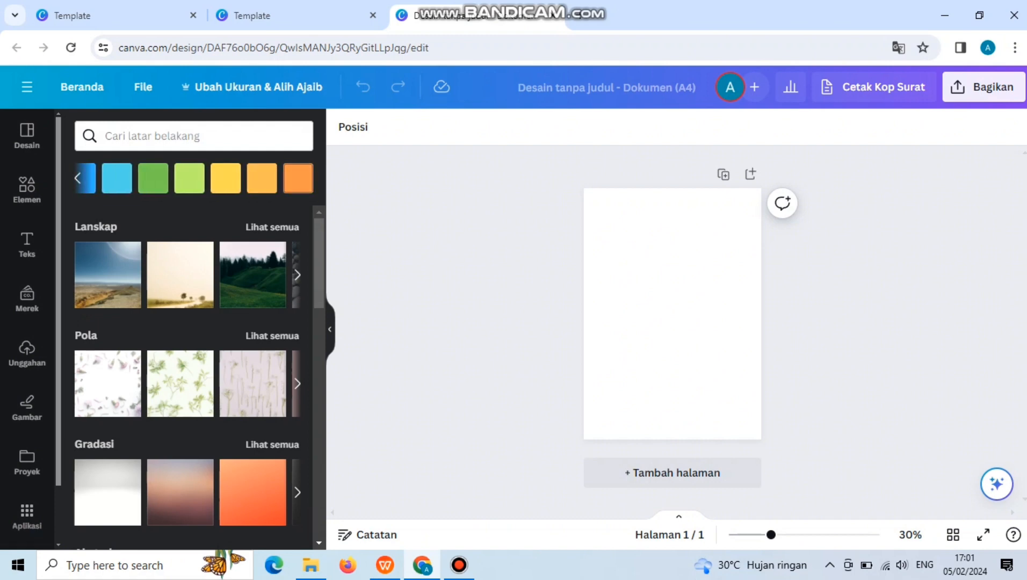
{"action": "left_click", "coordinate": [78, 178]}
{"action": "left_click", "coordinate": [309, 178]}
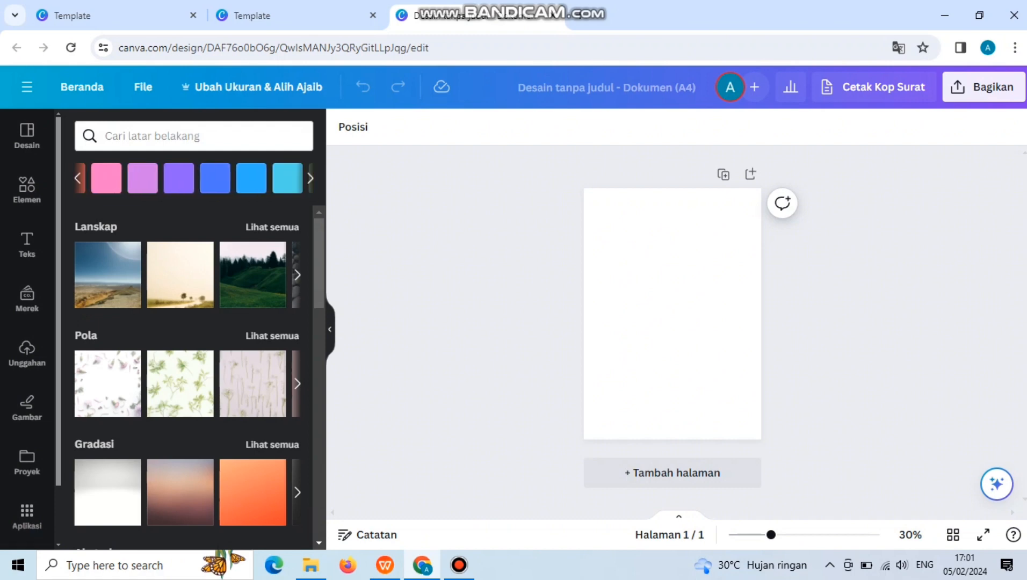
{"action": "left_click", "coordinate": [235, 178]}
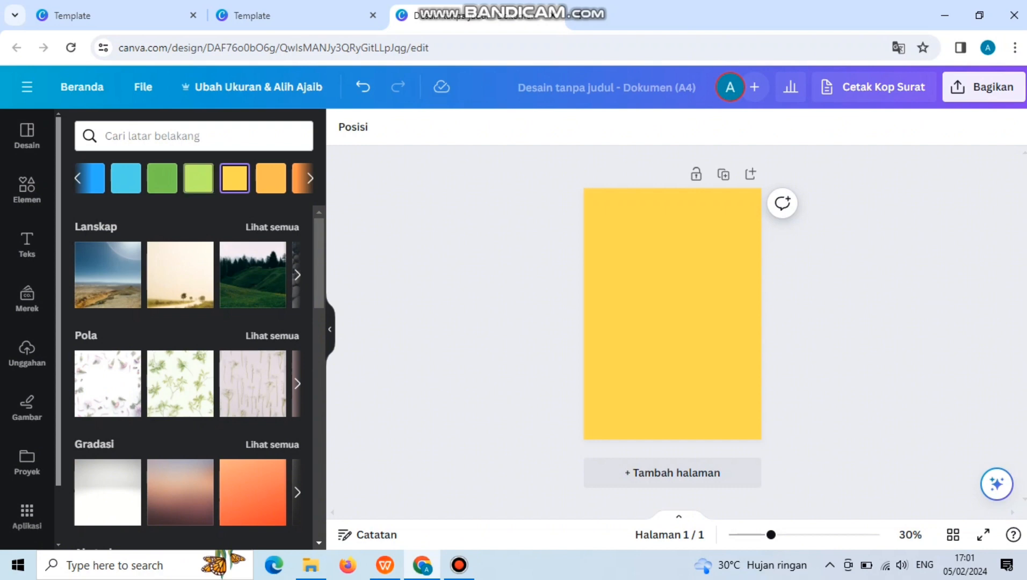
- Apply the light yellow gradient from the Gradasi collection as the page background and clear the background search
{"action": "left_click", "coordinate": [272, 444]}
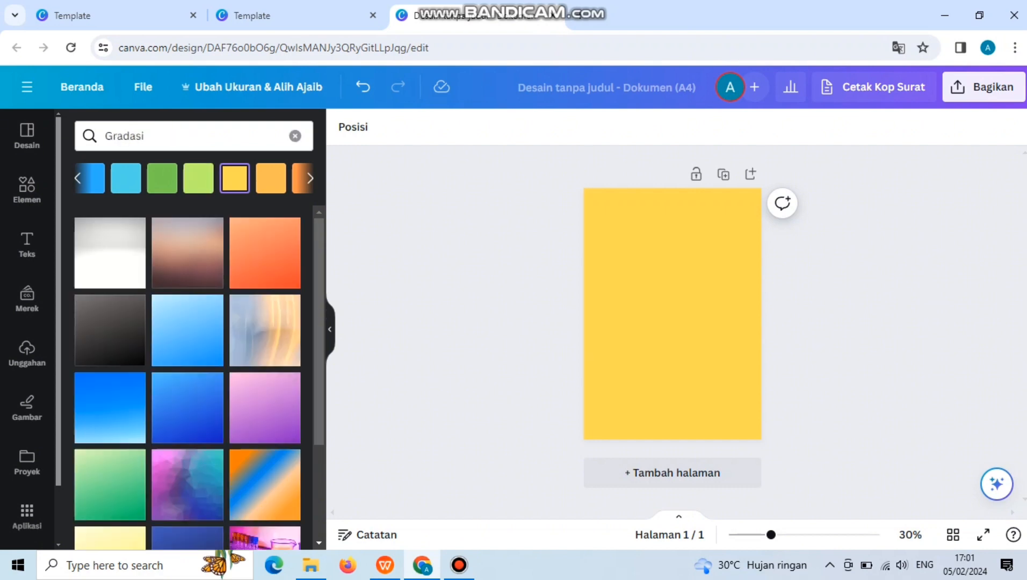
{"action": "scroll", "coordinate": [199, 376], "scroll_direction": "down", "scroll_amount": 5}
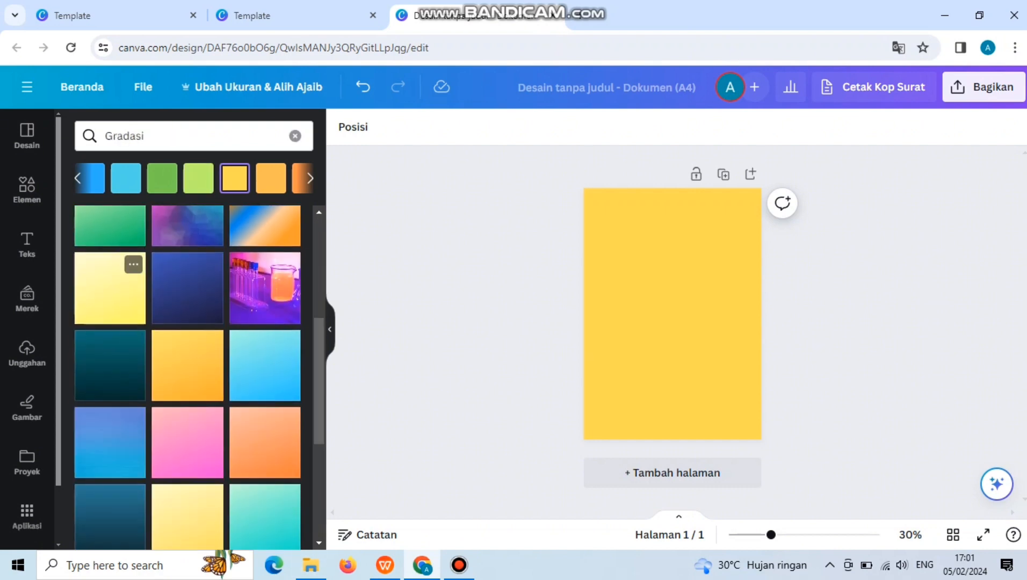
{"action": "left_click", "coordinate": [110, 288]}
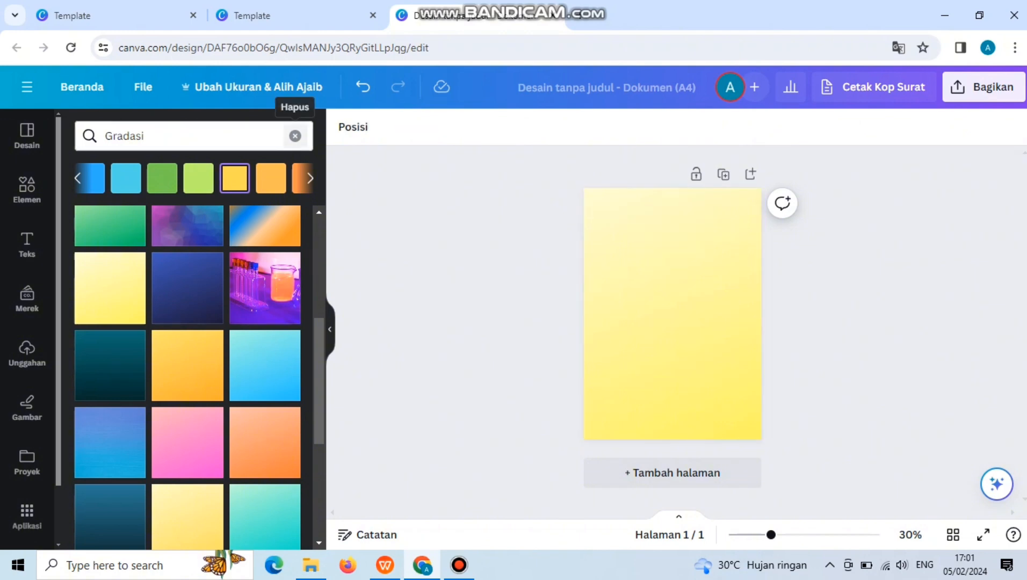
{"action": "left_click", "coordinate": [295, 136]}
- Add a square shape, widen it into a rectangle and place it near the top of the page
{"action": "left_click", "coordinate": [27, 188]}
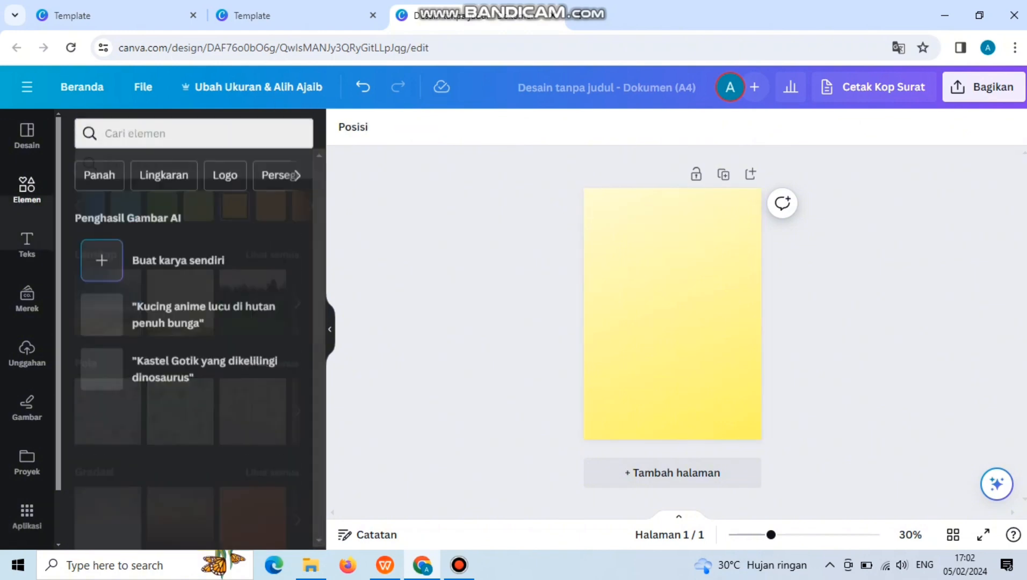
{"action": "left_click", "coordinate": [95, 358]}
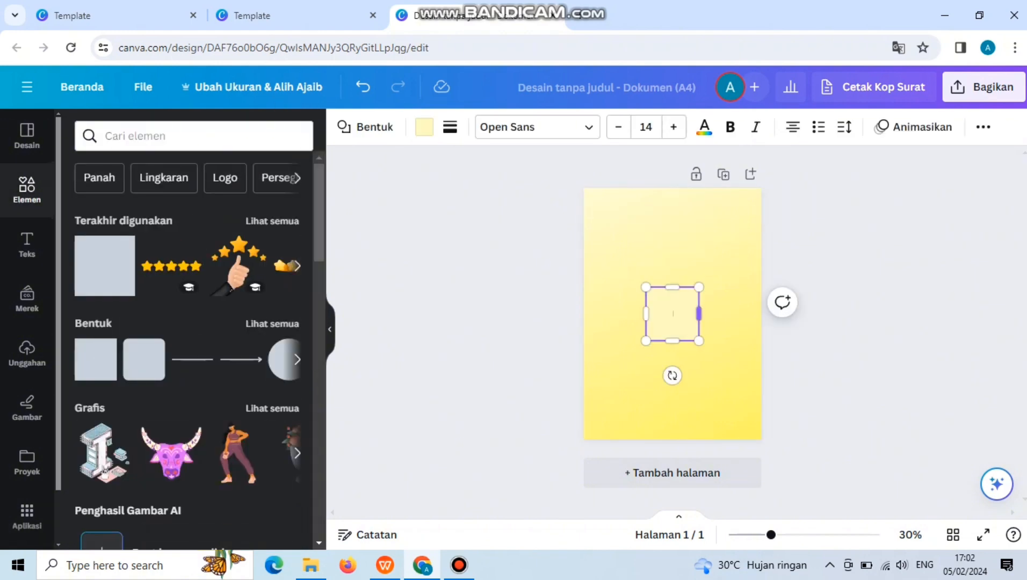
{"action": "left_click_drag", "start_coordinate": [699, 314], "coordinate": [671, 223]}
- Fill the rectangle with light grey and resize it to a flat, centred band spanning most of the page width
{"action": "left_click", "coordinate": [424, 126]}
{"action": "left_click", "coordinate": [247, 520]}
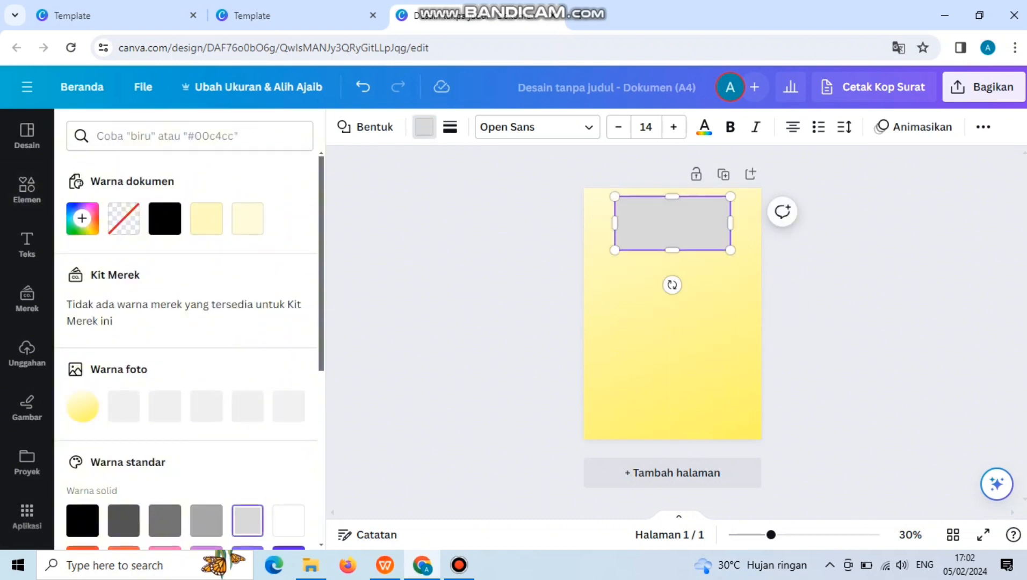
{"action": "left_click_drag", "start_coordinate": [730, 223], "coordinate": [754, 222]}
{"action": "left_click_drag", "start_coordinate": [614, 223], "coordinate": [601, 223]}
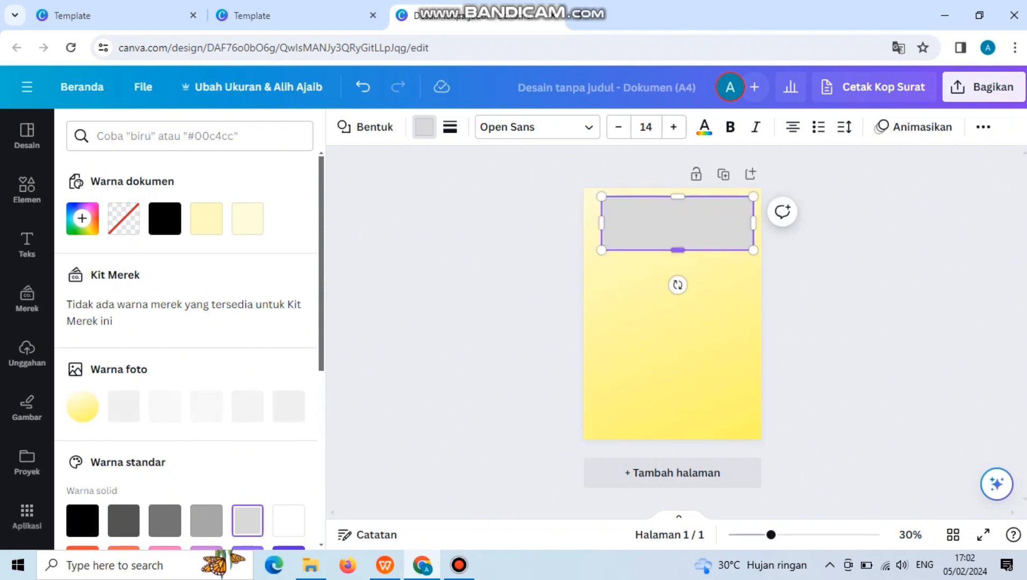
{"action": "left_click_drag", "start_coordinate": [678, 250], "coordinate": [686, 275]}
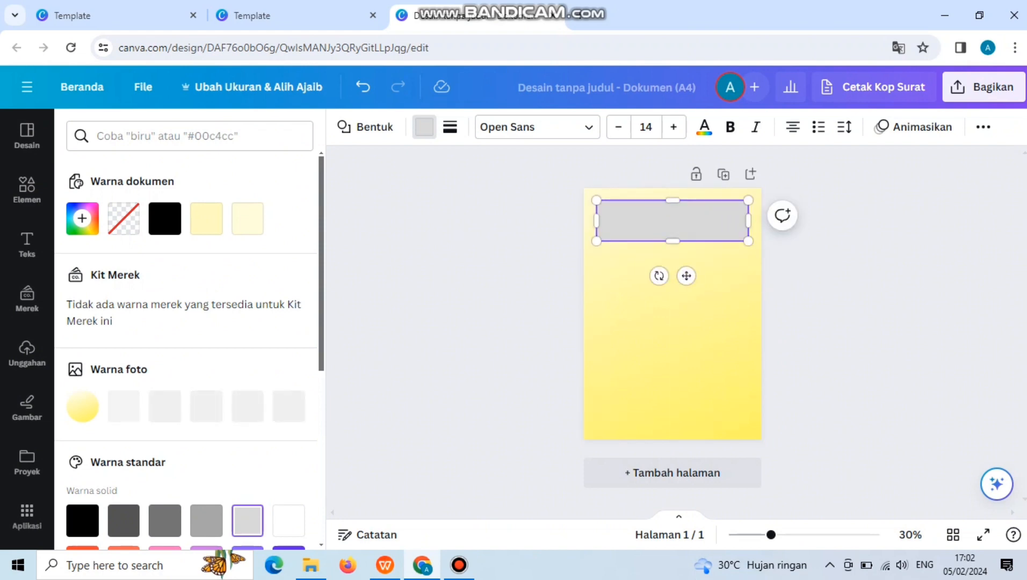
{"action": "left_click", "coordinate": [686, 255]}
- Duplicate the grey rectangle several times and spread the copies down the page, aligned with the original
{"action": "left_click", "coordinate": [709, 226]}
{"action": "key", "text": "ctrl+d"}
{"action": "key", "text": "ctrl+d"}
{"action": "key", "text": "ctrl+d"}
{"action": "key", "text": "ctrl+d"}
{"action": "key", "text": "ctrl+d"}
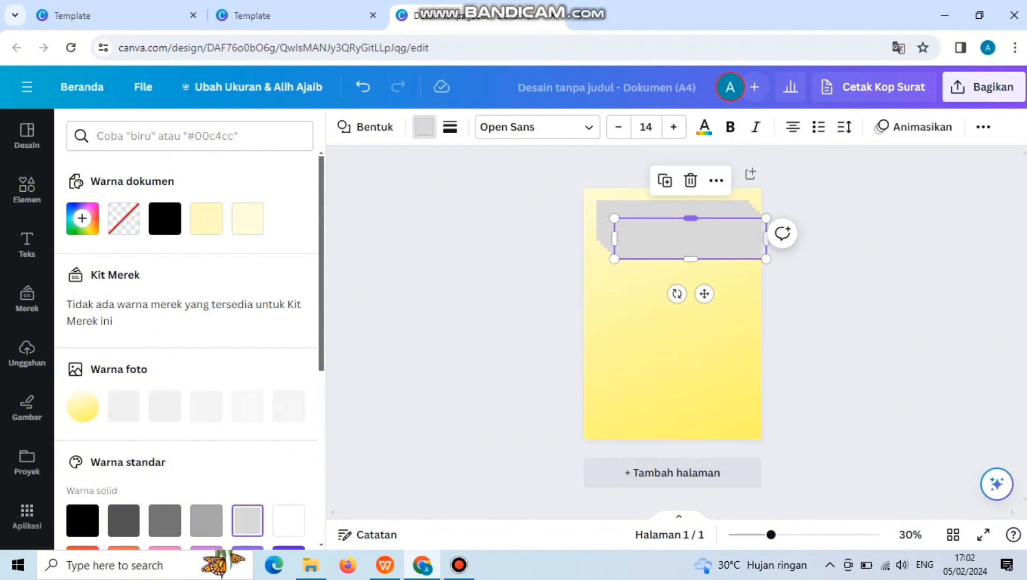
{"action": "key", "text": "ctrl+d"}
{"action": "key", "text": "ctrl+d"}
{"action": "key", "text": "ctrl+d"}
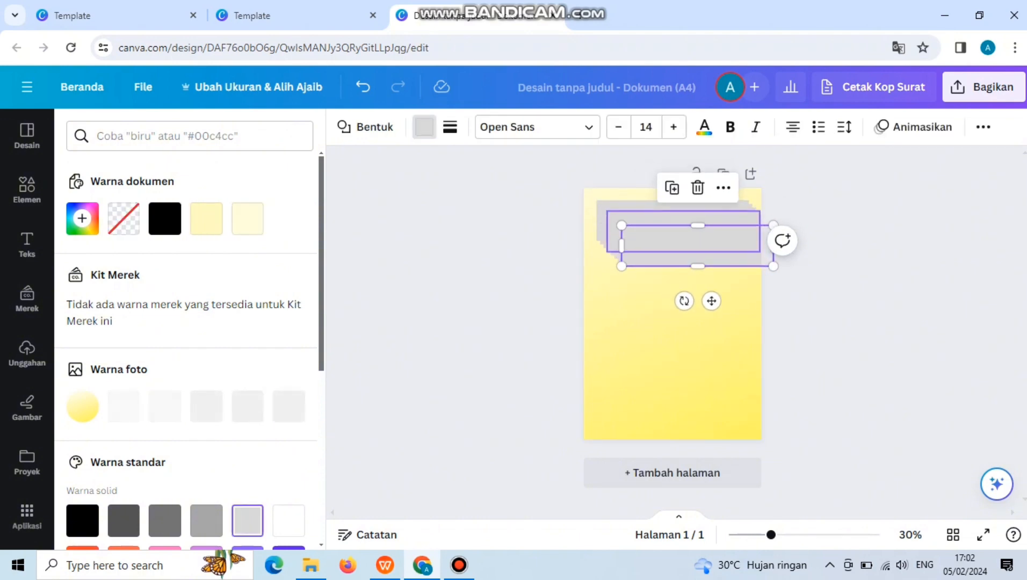
{"action": "left_click_drag", "start_coordinate": [703, 248], "coordinate": [668, 344]}
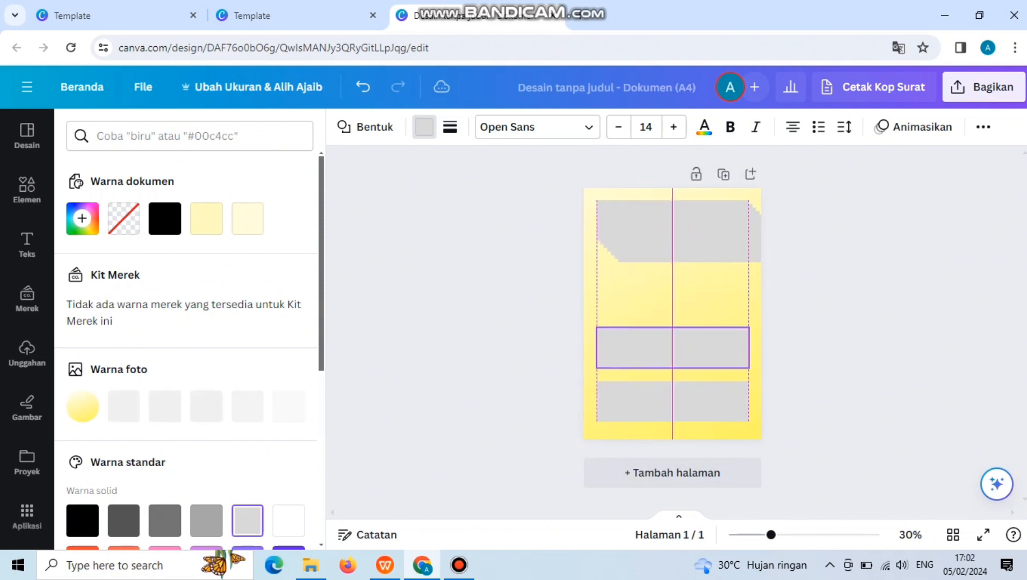
{"action": "left_click", "coordinate": [693, 239]}
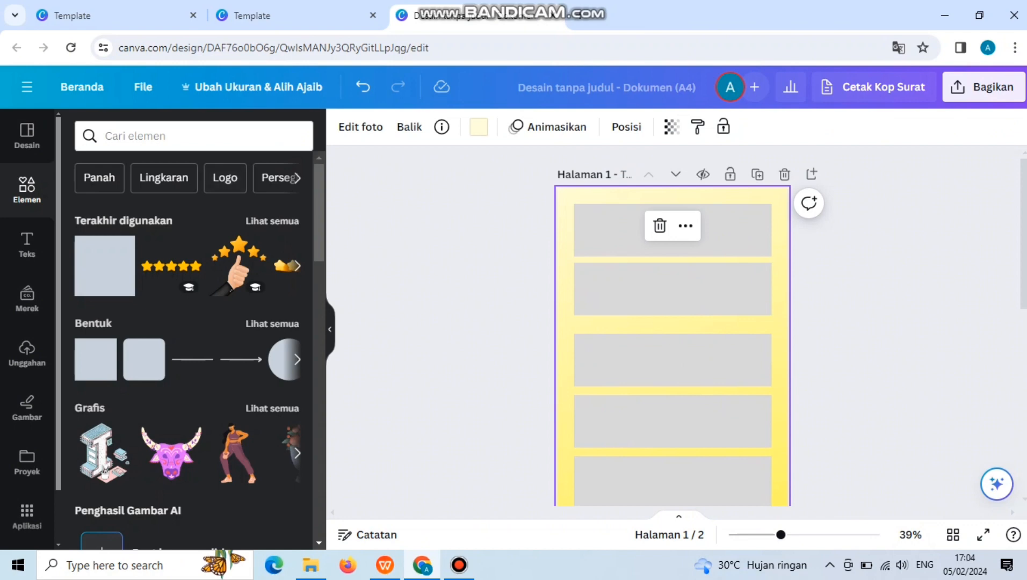
- Add the heading "RENCANA PELAKSANAAN PEMBELAJARAN" and shrink it to one line at size 21,6 above the first grey rectangle
{"action": "left_click", "coordinate": [26, 244]}
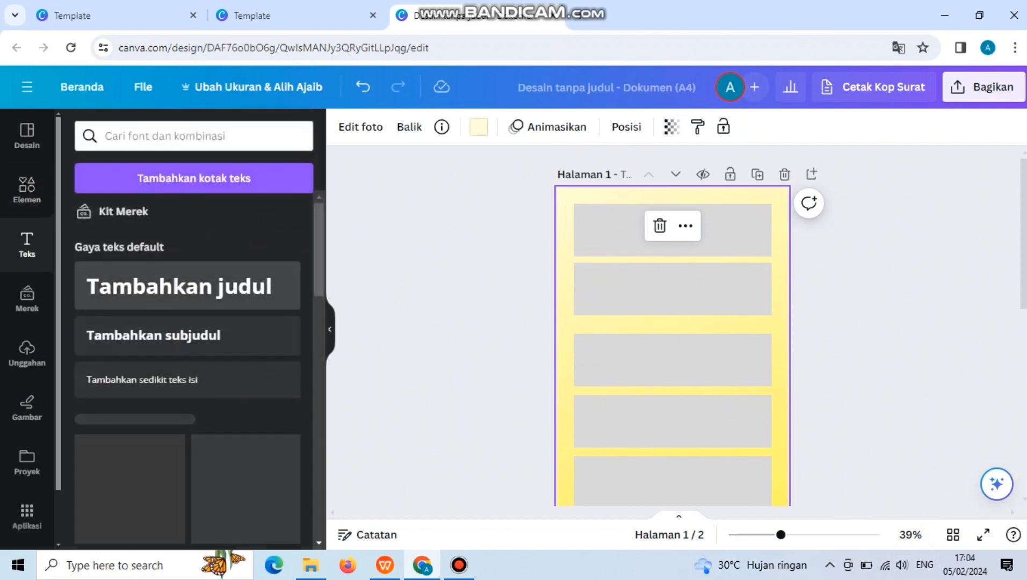
{"action": "left_click", "coordinate": [187, 285]}
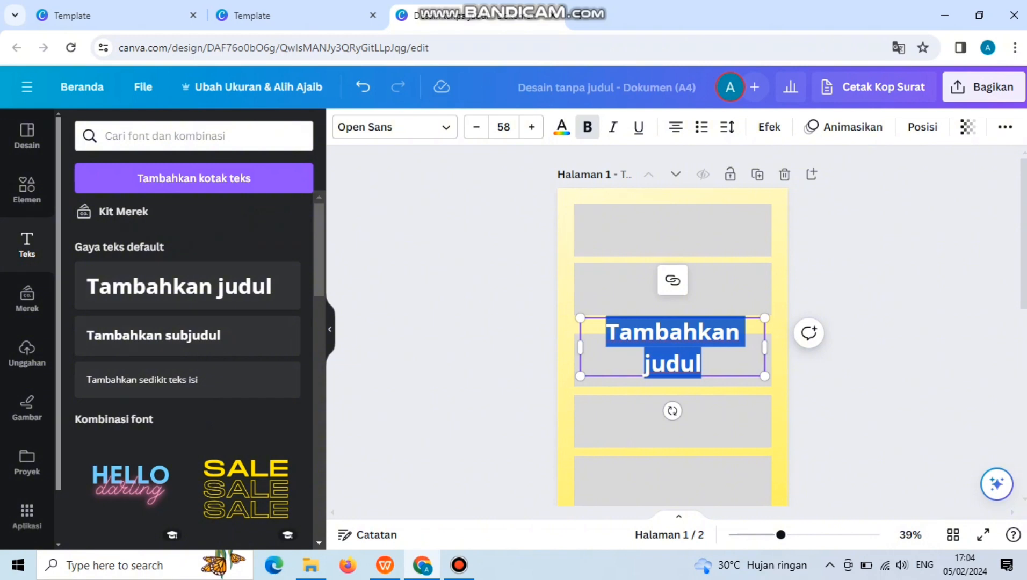
{"action": "key", "text": "BackSpace"}
{"action": "type", "text": "re"}
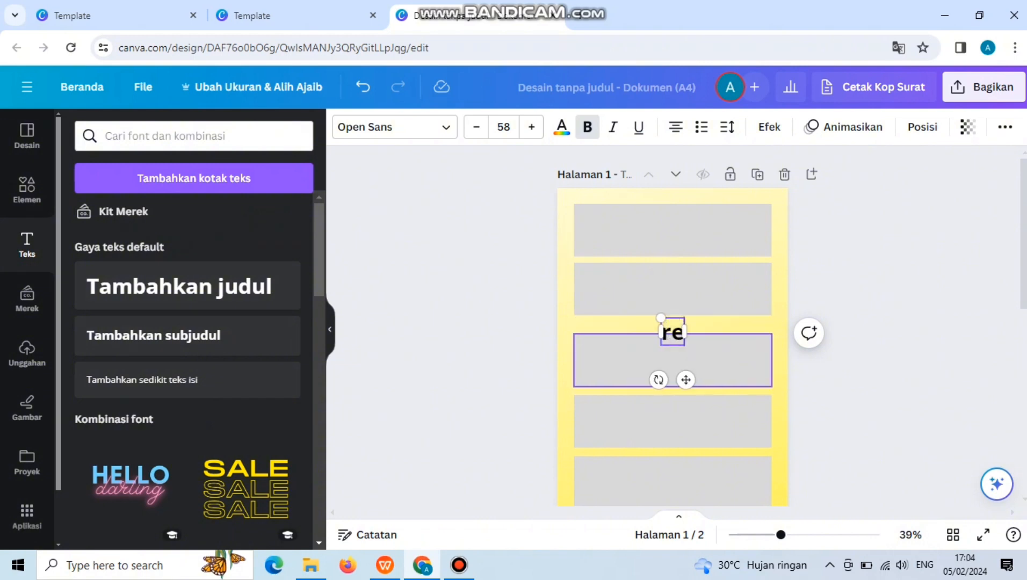
{"action": "key", "text": "BackSpace"}
{"action": "key", "text": "BackSpace"}
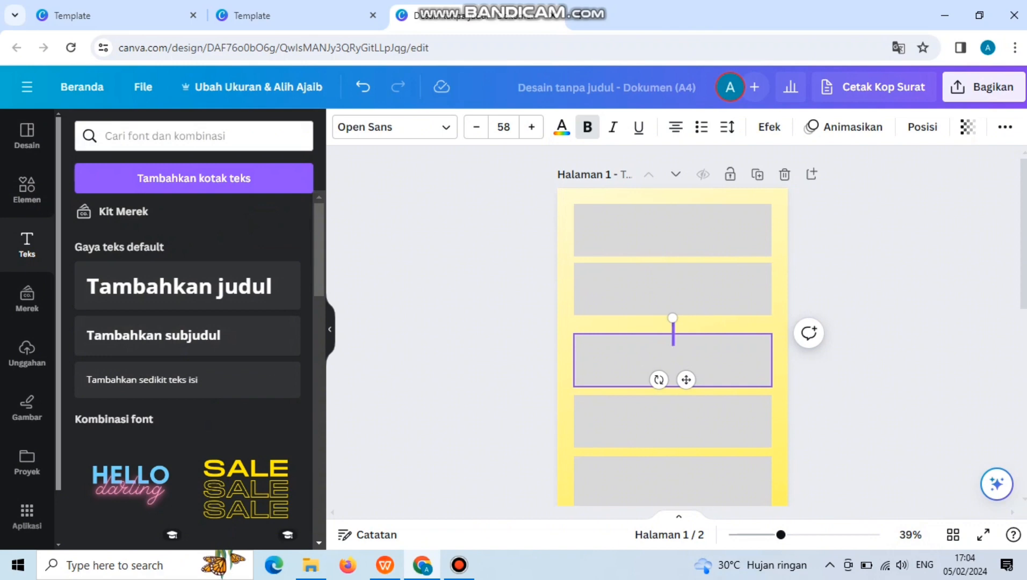
{"action": "type", "text": "RENCANA"}
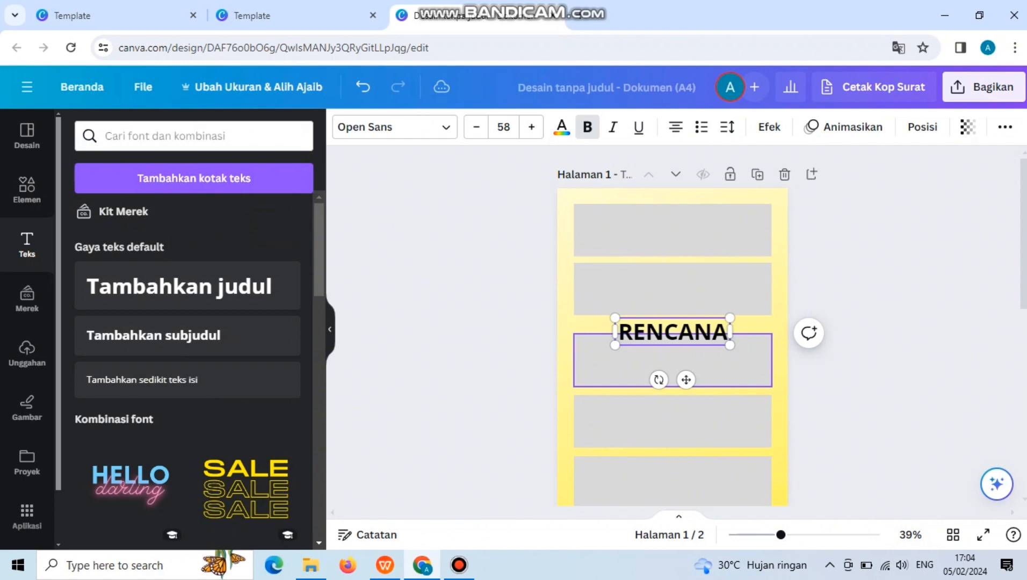
{"action": "type", "text": " PELAKS"}
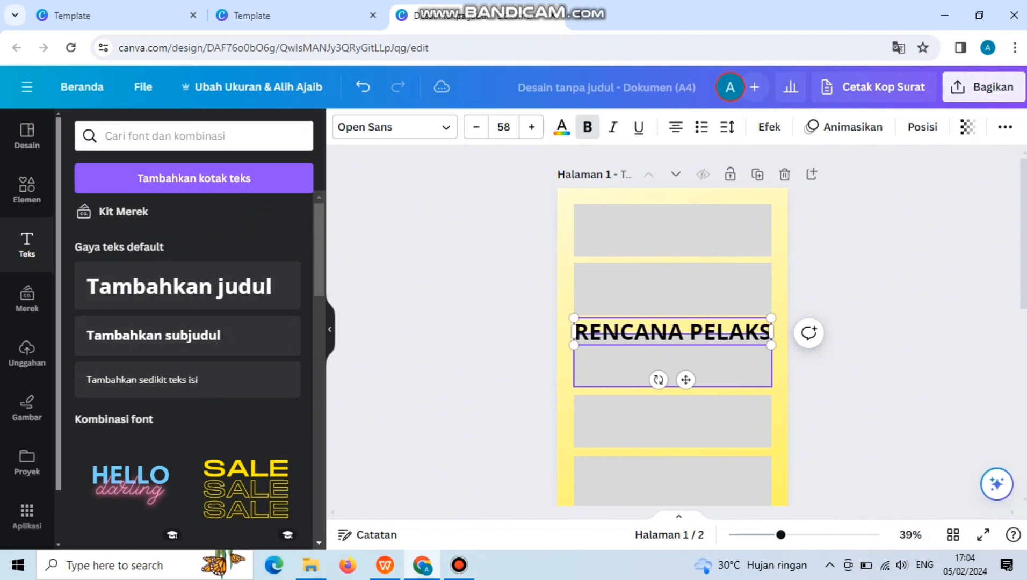
{"action": "type", "text": "ANA"}
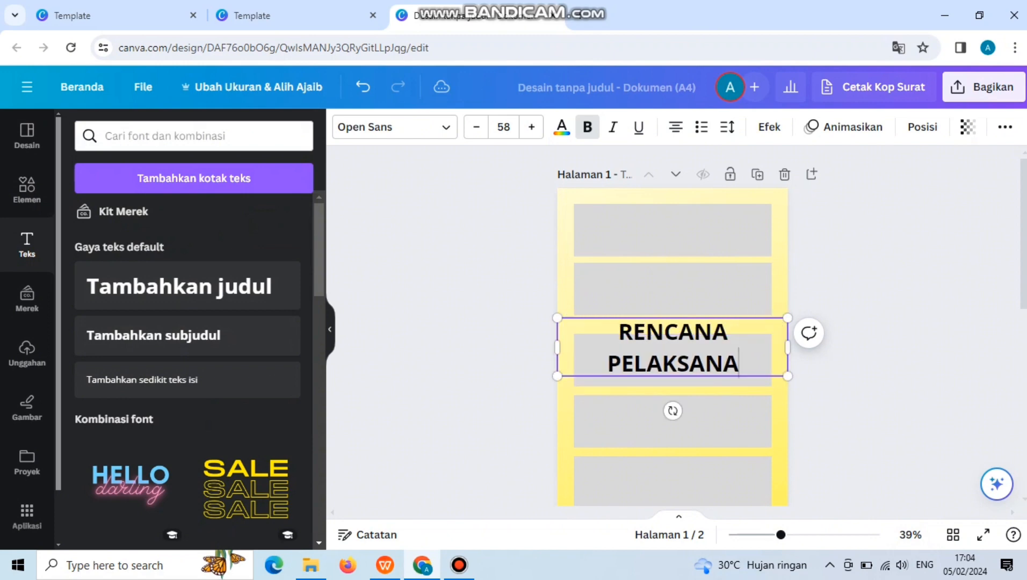
{"action": "type", "text": "AN PE"}
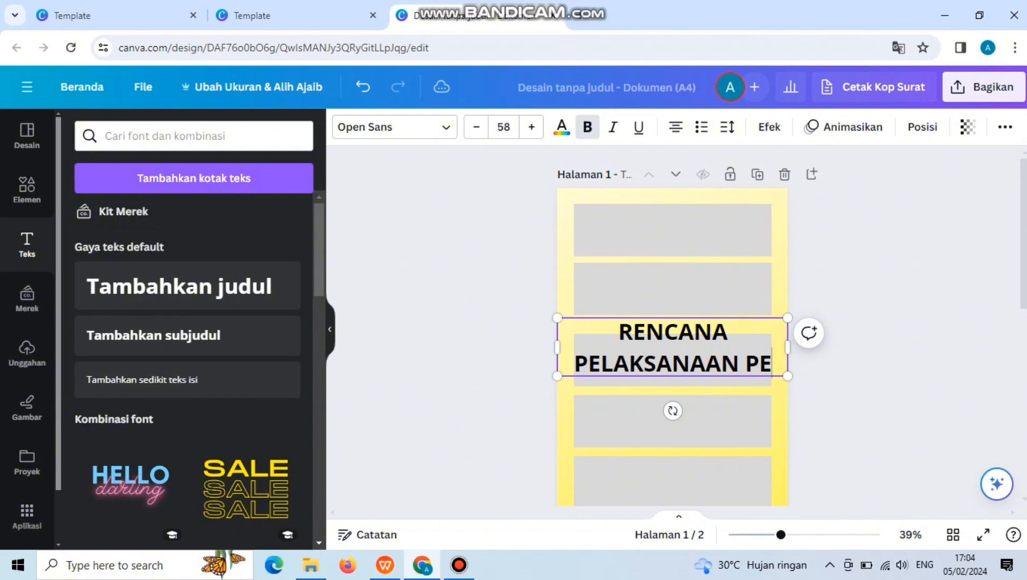
{"action": "type", "text": "MBELAJARA"}
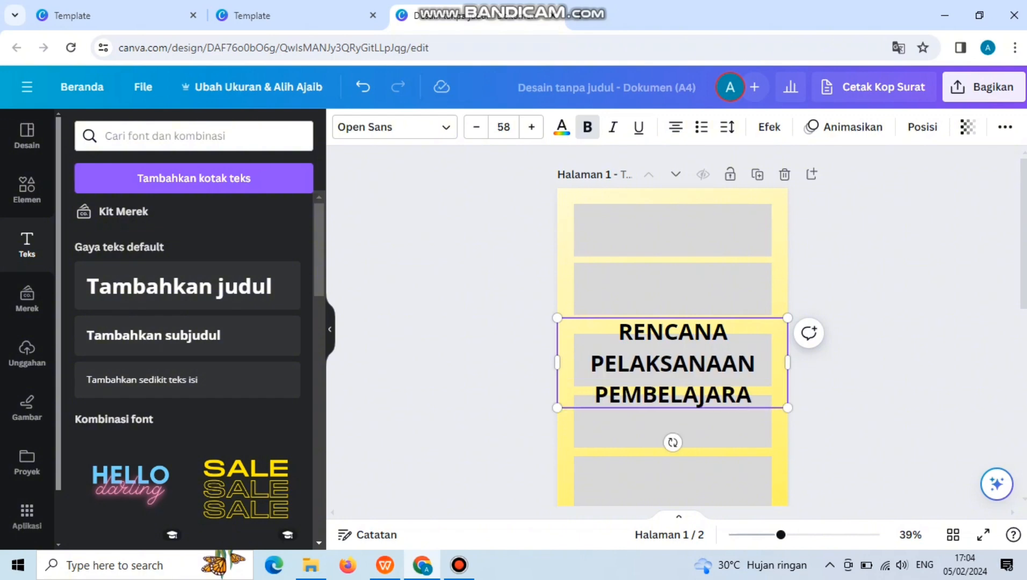
{"action": "type", "text": "N"}
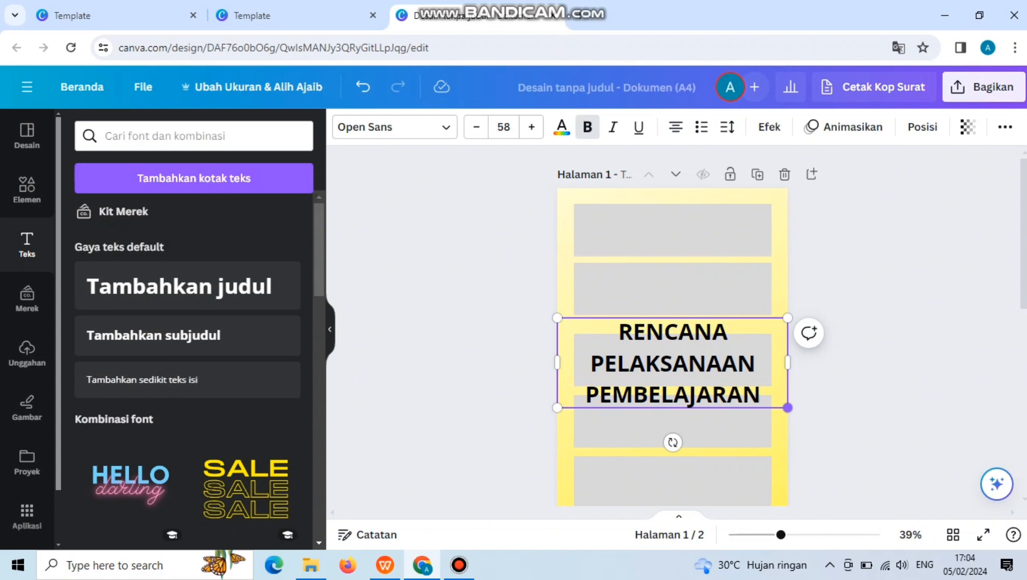
{"action": "left_click_drag", "start_coordinate": [788, 408], "coordinate": [643, 349]}
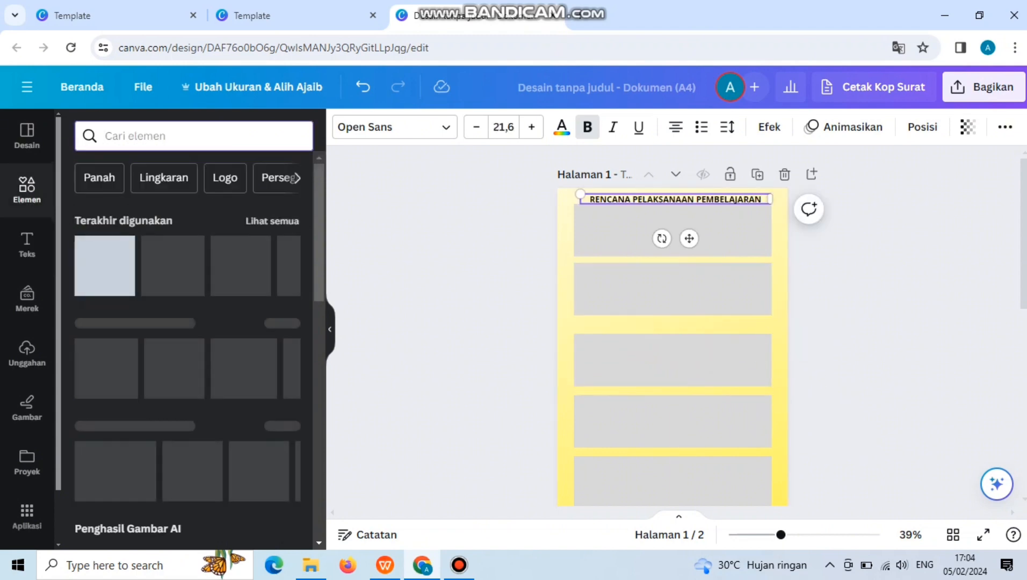
- Search the elements for "ORANG SEDANG BELAJAR" and add the graphic of a teacher presenting to seated students
{"action": "type", "text": "O"}
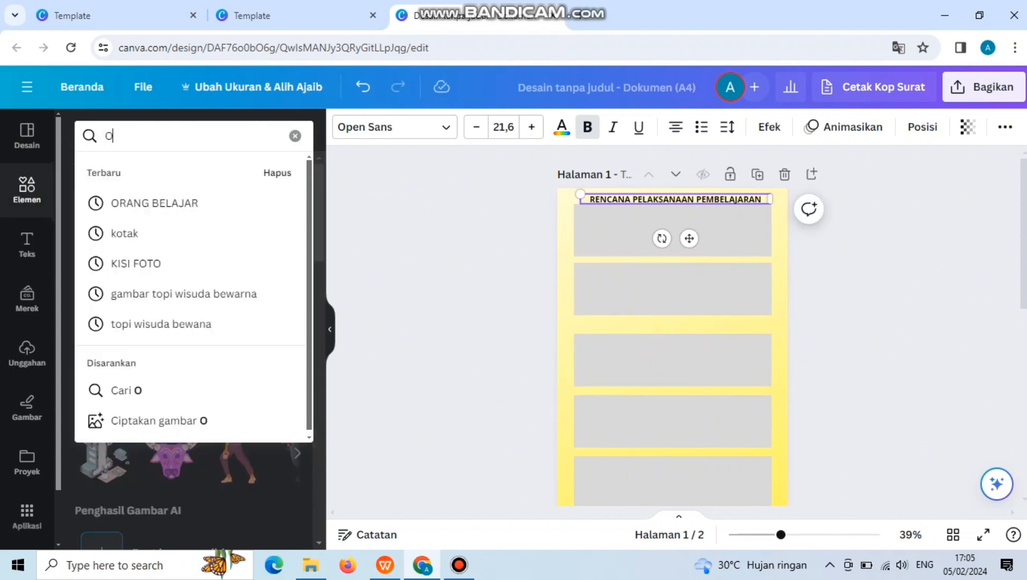
{"action": "type", "text": "RANG"}
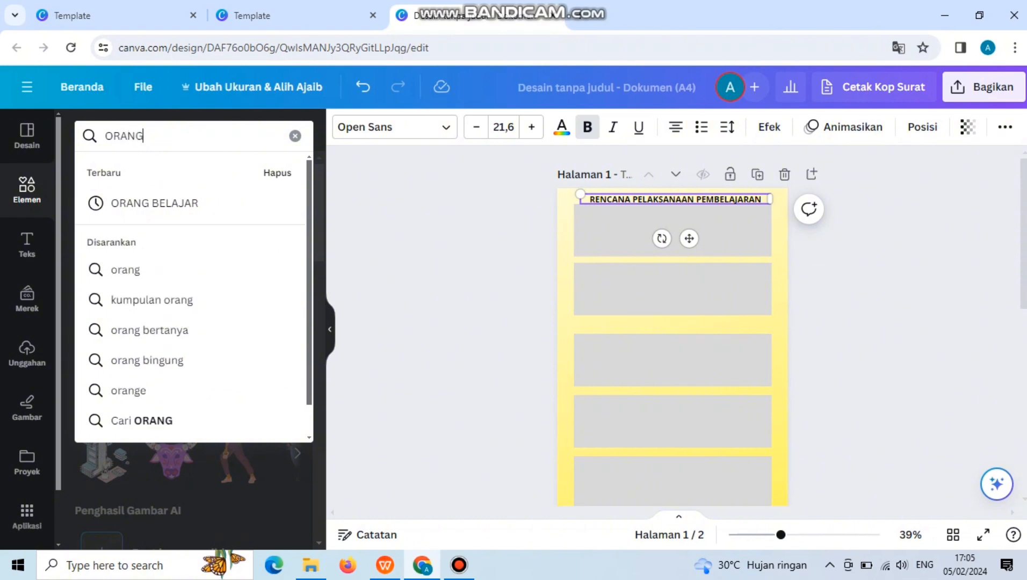
{"action": "type", "text": " SEDA"}
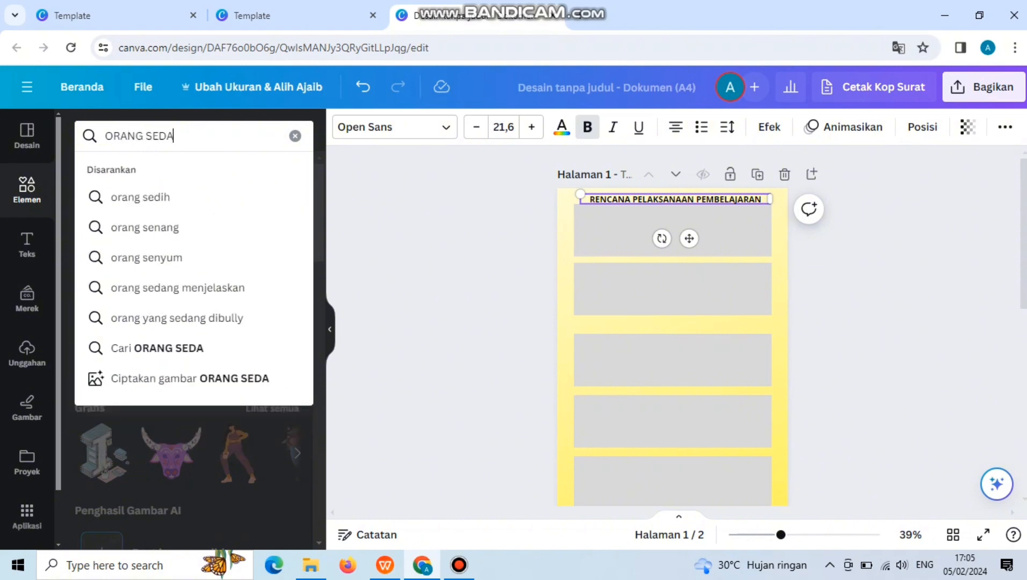
{"action": "type", "text": "NG BE"}
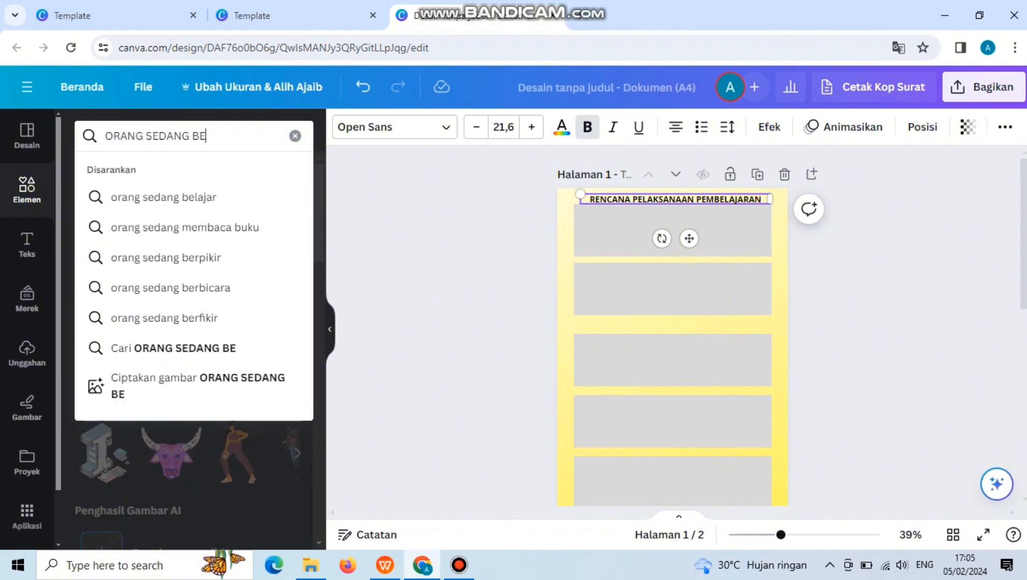
{"action": "type", "text": "LAJAR"}
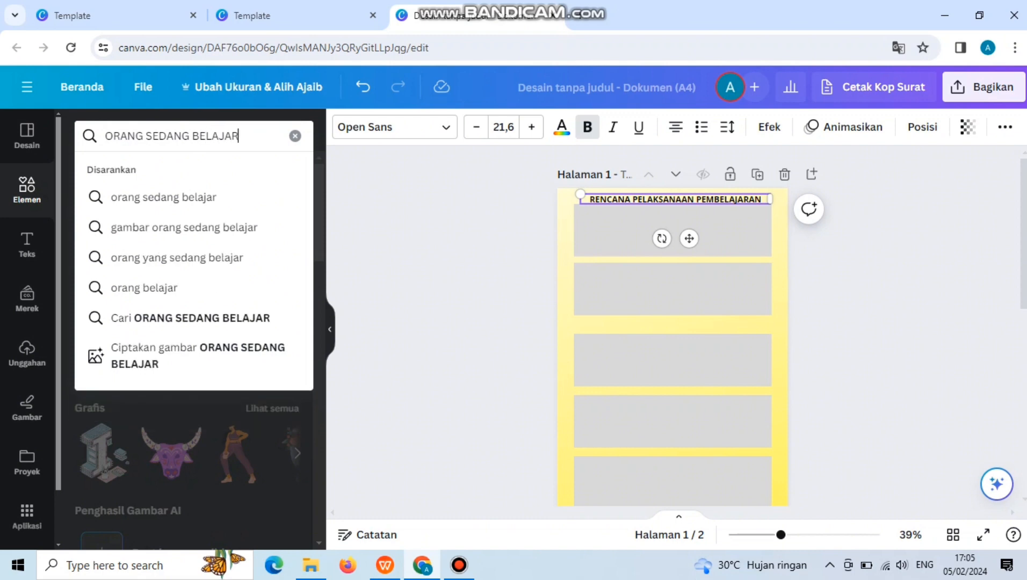
{"action": "key", "text": "Return"}
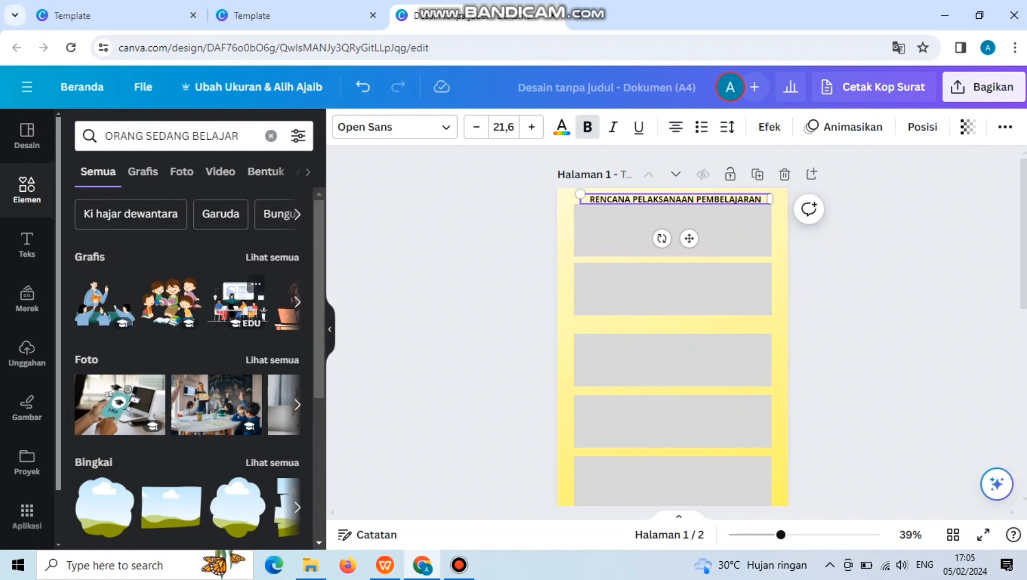
{"action": "left_click", "coordinate": [236, 300]}
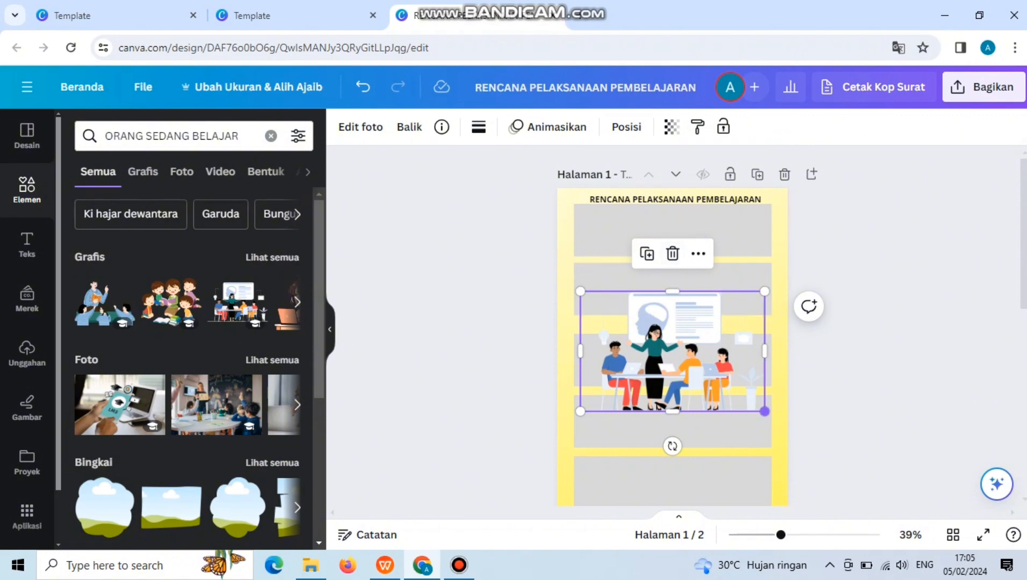
- Shrink the classroom illustration into the page's upper-left corner and lower the top edge of the first grey rectangle below it
{"action": "left_click_drag", "start_coordinate": [764, 411], "coordinate": [576, 210]}
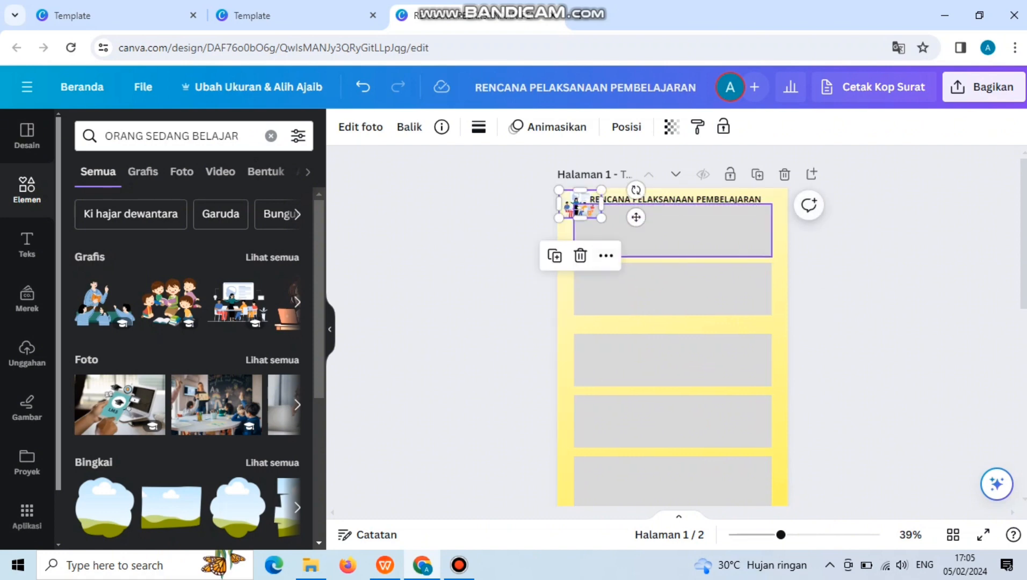
{"action": "left_click", "coordinate": [576, 210]}
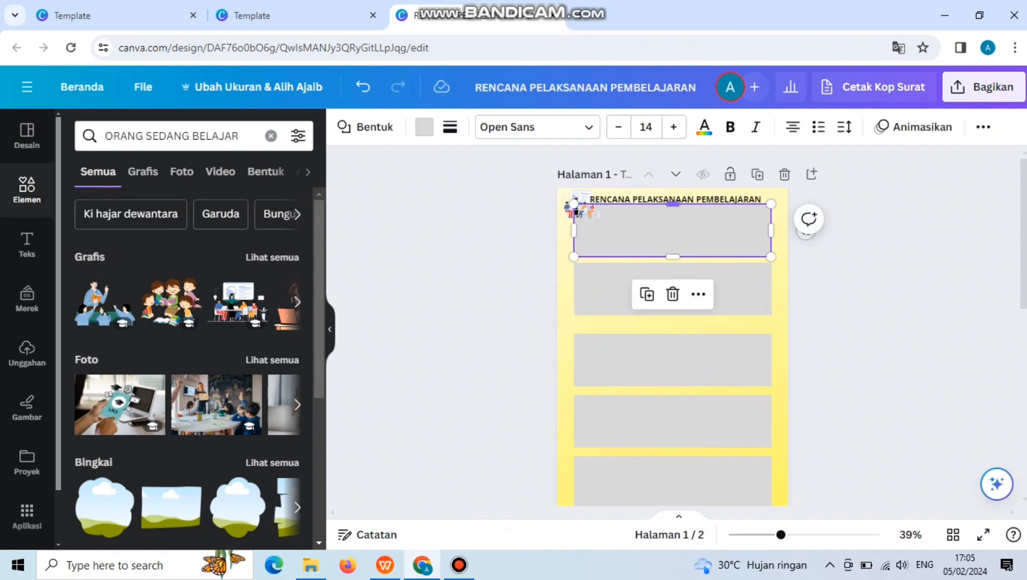
{"action": "left_click_drag", "start_coordinate": [672, 204], "coordinate": [672, 217]}
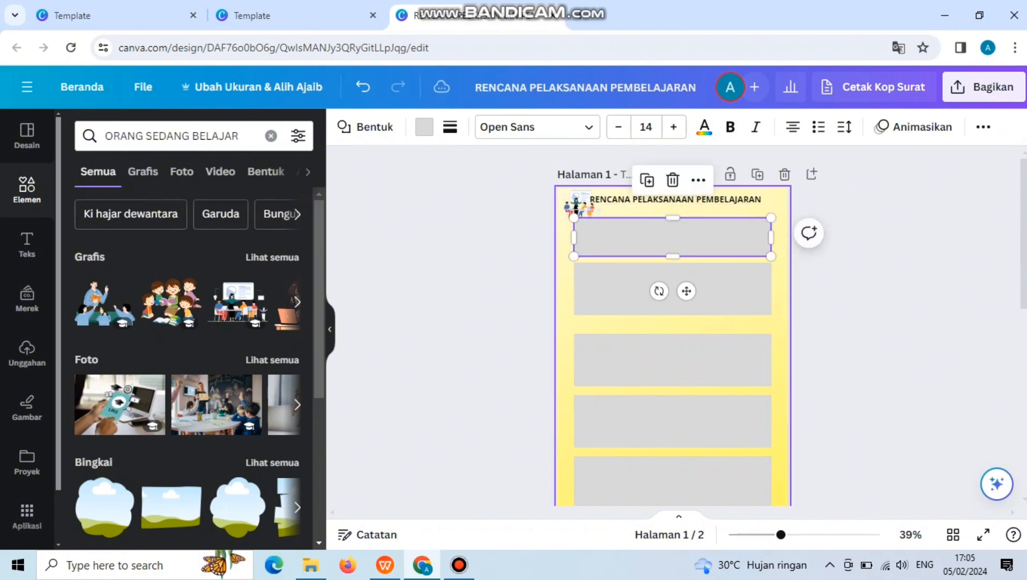
{"action": "left_click", "coordinate": [577, 207]}
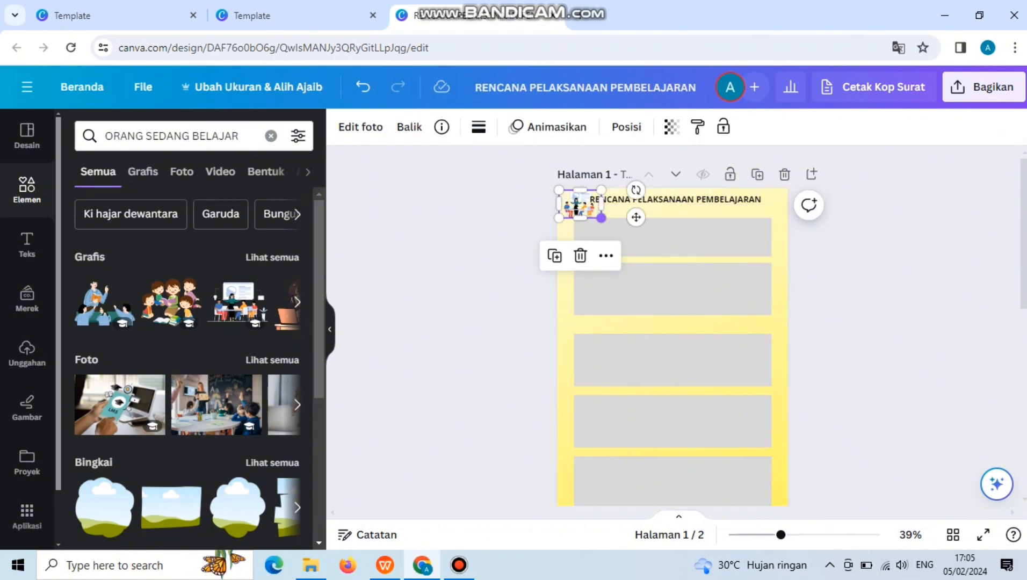
{"action": "left_click_drag", "start_coordinate": [602, 218], "coordinate": [596, 214]}
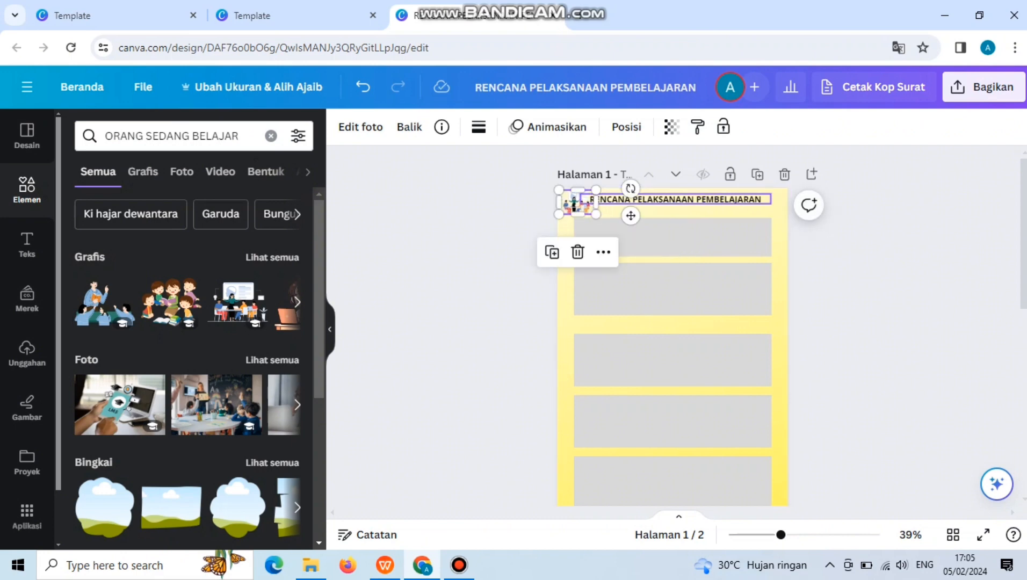
- Move the heading "RENCANA PELAKSANAAN PEMBELAJARAN" down beside the classroom illustration, just above the first grey rectangle
{"action": "mouse_move", "coordinate": [675, 199]}
{"action": "left_mouse_down"}
{"action": "mouse_move", "coordinate": [691, 210]}
{"action": "mouse_move", "coordinate": [683, 197]}
{"action": "left_mouse_up"}
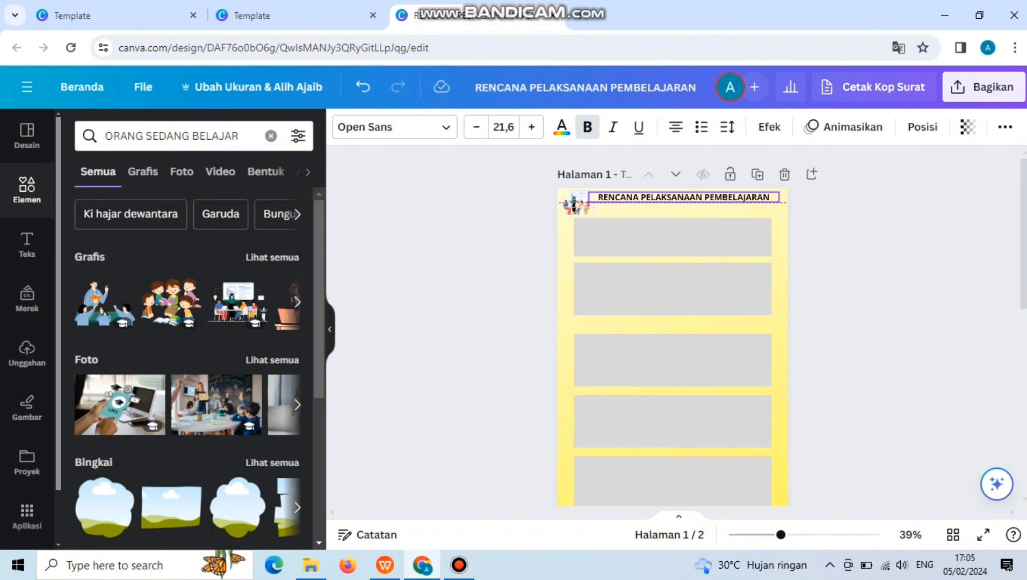
{"action": "left_click_drag", "start_coordinate": [683, 197], "coordinate": [676, 205]}
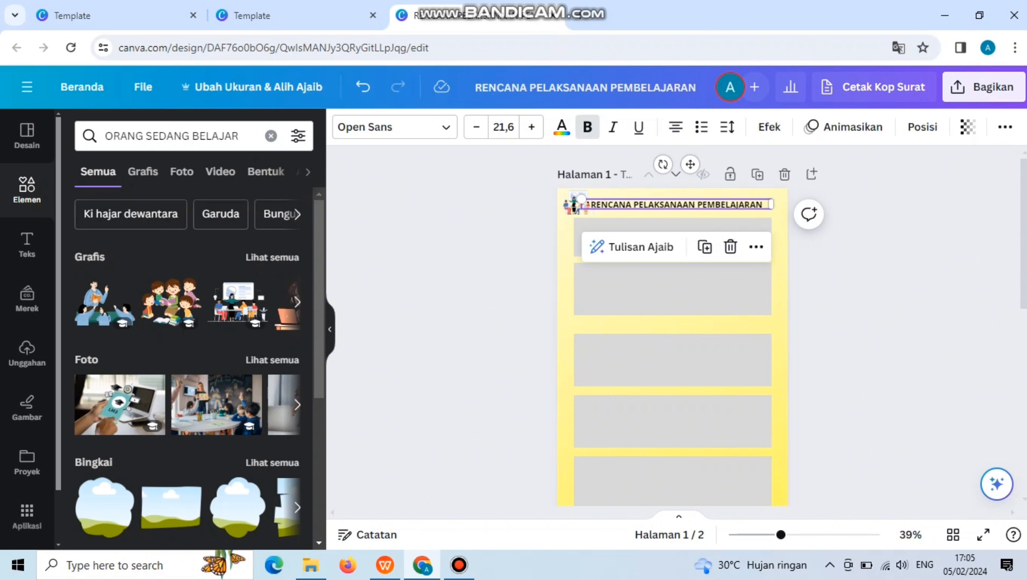
{"action": "key", "text": "Escape"}
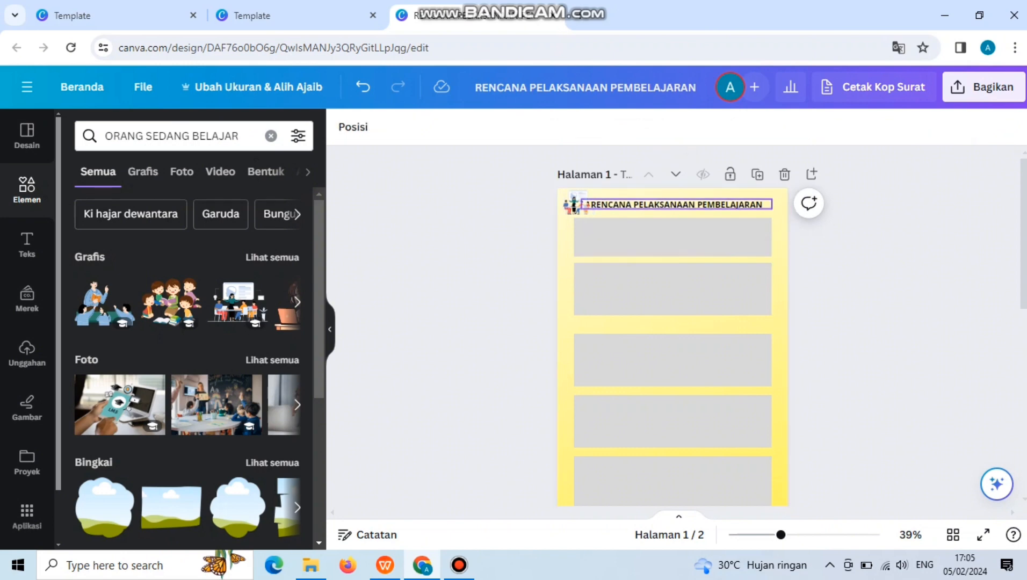
- Duplicate the heading, place the copy at the top of the first grey rectangle and change its text to "IDENTITAS"
{"action": "left_click", "coordinate": [587, 205]}
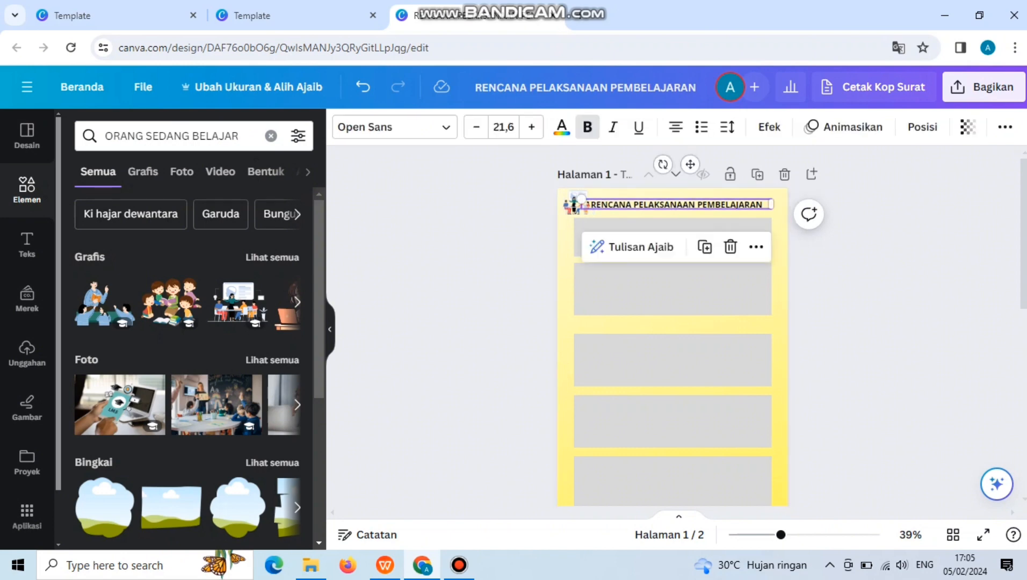
{"action": "key", "text": "ctrl+d"}
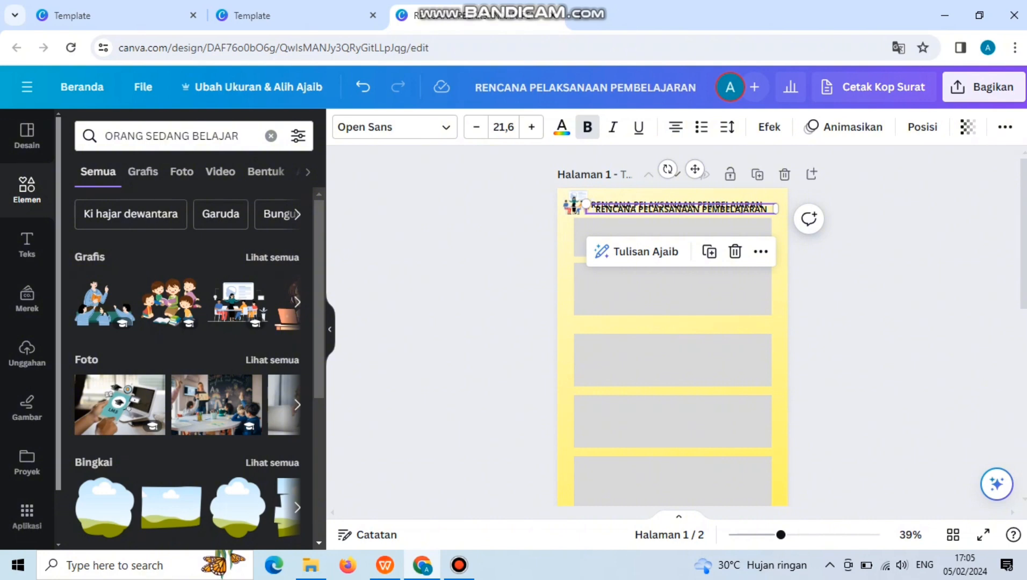
{"action": "mouse_move", "coordinate": [681, 209]}
{"action": "left_mouse_down"}
{"action": "mouse_move", "coordinate": [676, 231]}
{"action": "mouse_move", "coordinate": [676, 223]}
{"action": "left_mouse_up"}
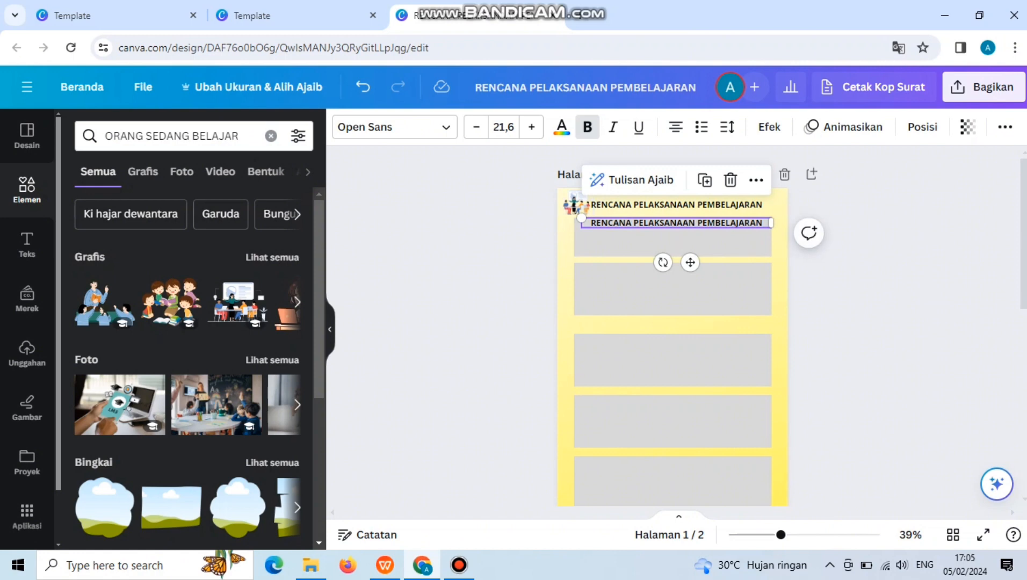
{"action": "double_click", "coordinate": [676, 223]}
{"action": "key", "text": "BackSpace"}
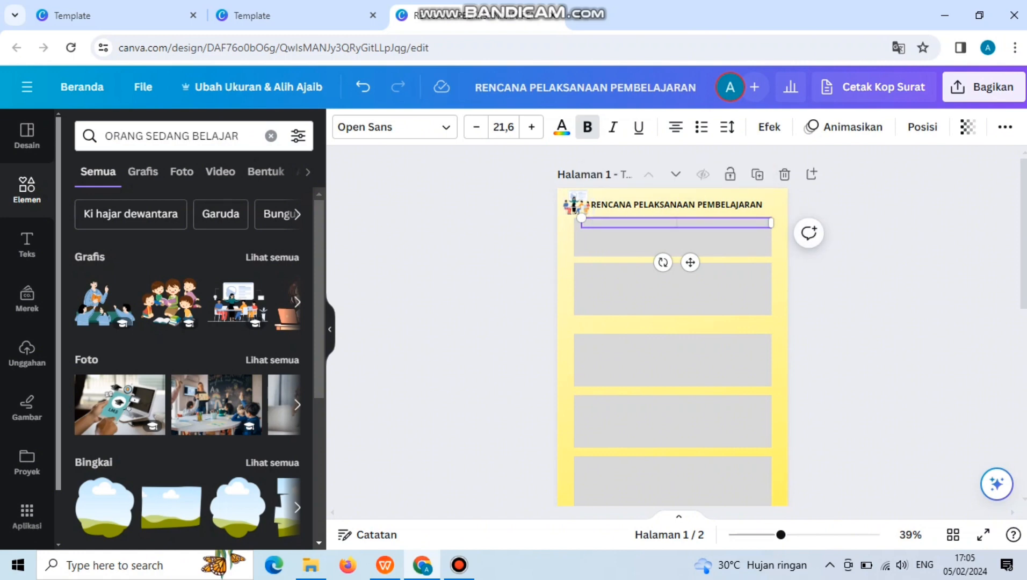
{"action": "type", "text": "IDENTITAS"}
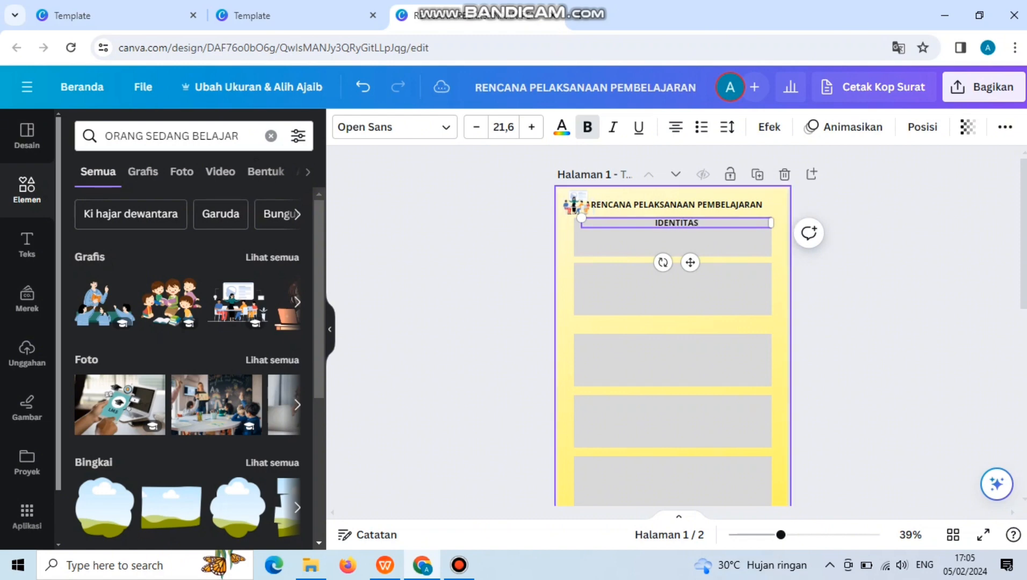
{"action": "key", "text": "Escape"}
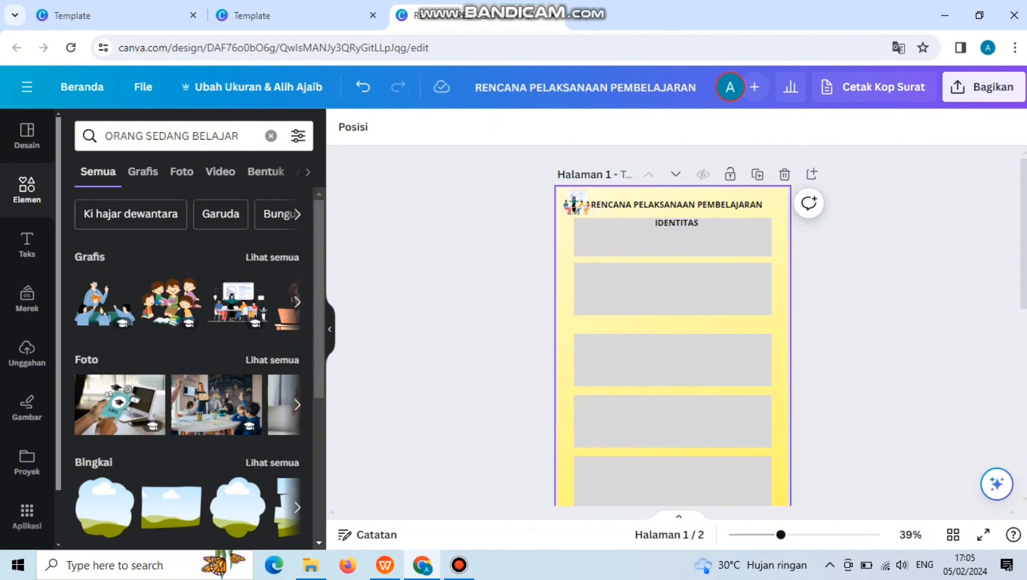
- Place a copy of the IDENTITAS label at the top of the second grey rectangle
{"action": "left_click", "coordinate": [676, 223]}
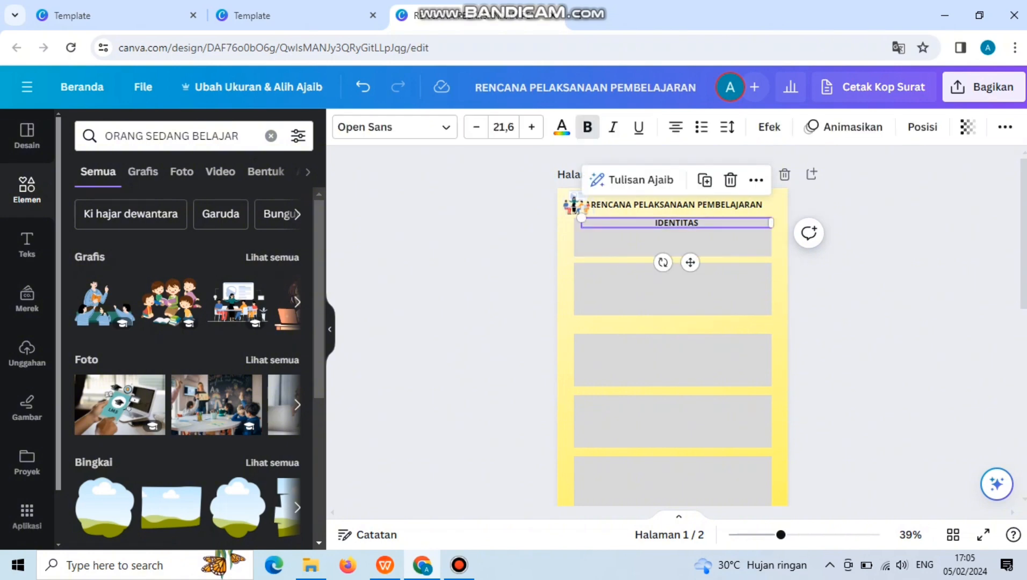
{"action": "left_click_drag", "start_coordinate": [675, 222], "coordinate": [675, 274]}
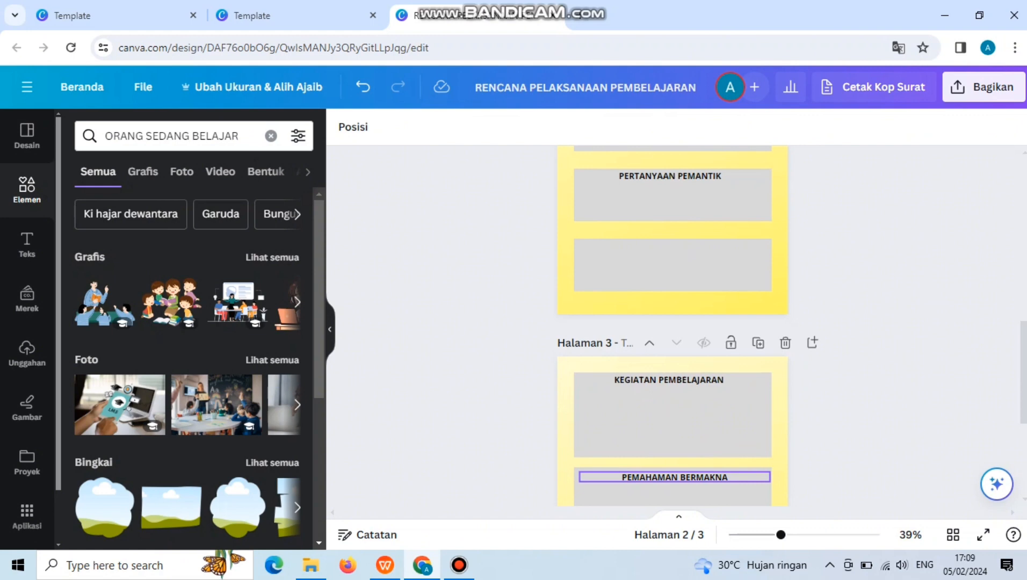
- Delete the PEMAHAMAN BERMAKNA label and the grey rectangles below the KEGIATAN PEMBELAJARAN box on page 3
{"action": "left_click", "coordinate": [674, 477]}
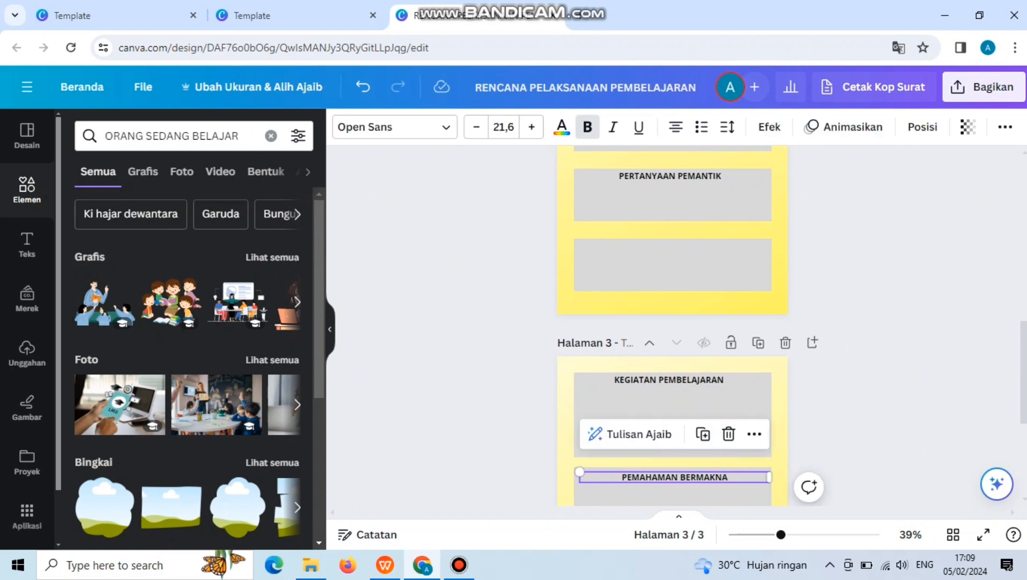
{"action": "key", "text": "Delete"}
{"action": "left_click", "coordinate": [673, 483]}
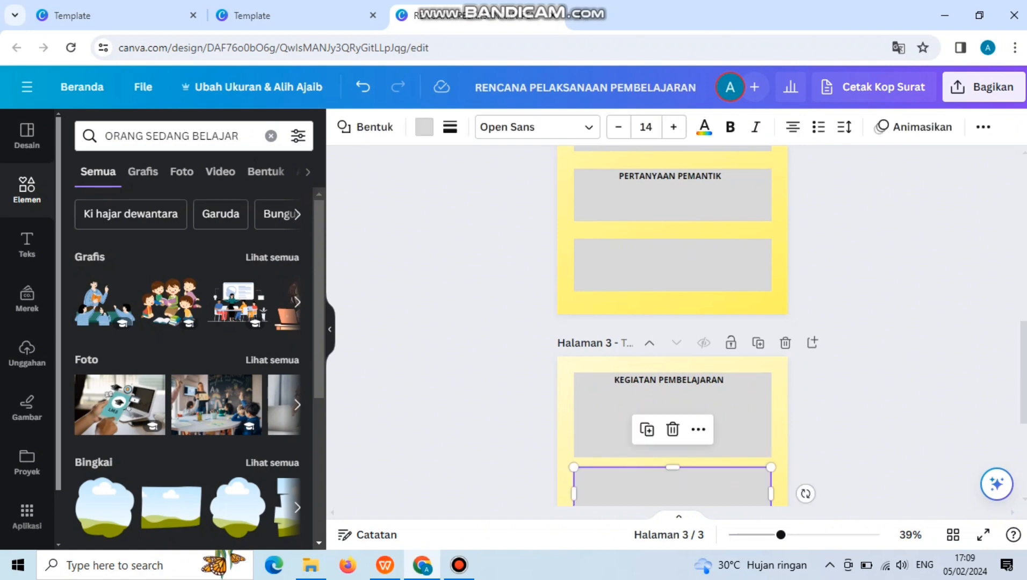
{"action": "key", "text": "Delete"}
{"action": "scroll", "coordinate": [673, 376], "scroll_direction": "down", "scroll_amount": 3}
{"action": "left_click", "coordinate": [673, 416]}
{"action": "key", "text": "Delete"}
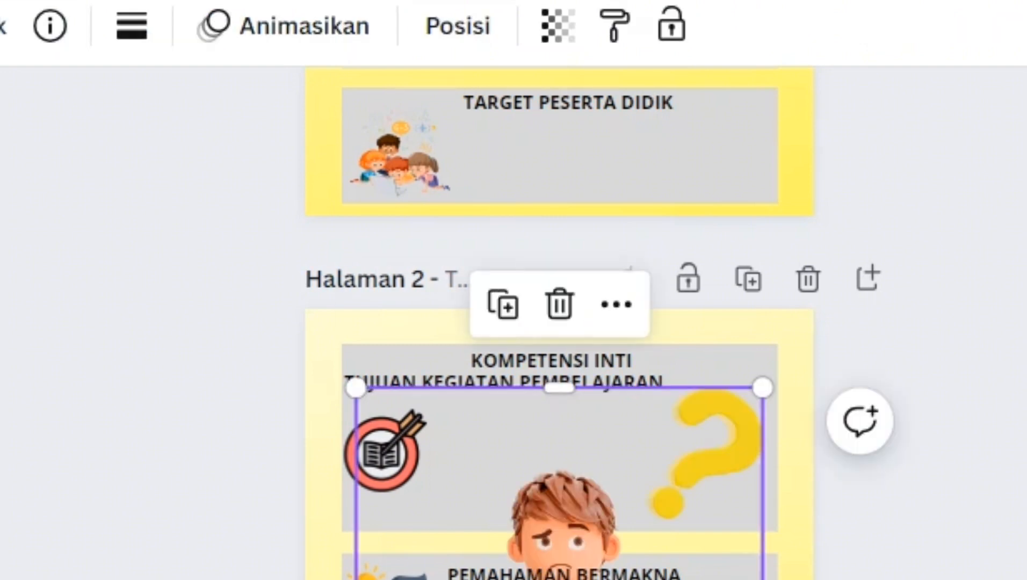
- Shrink the illustration of the boy with a question mark and place it beside the PERTANYAAN PEMANTIK label on page 2
{"action": "left_click_drag", "start_coordinate": [762, 387], "coordinate": [591, 579]}
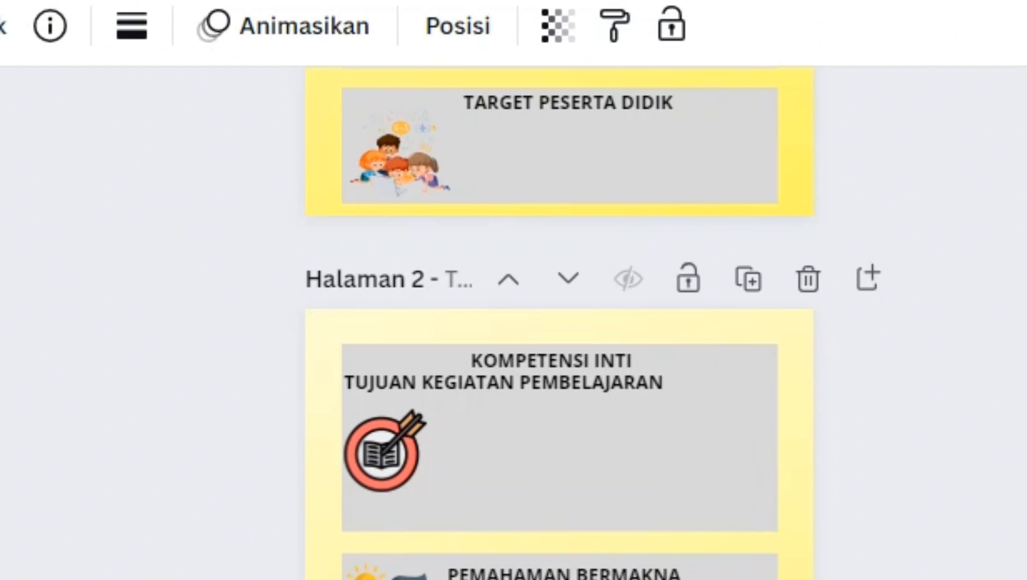
{"action": "scroll", "coordinate": [558, 322], "scroll_direction": "down", "scroll_amount": 5}
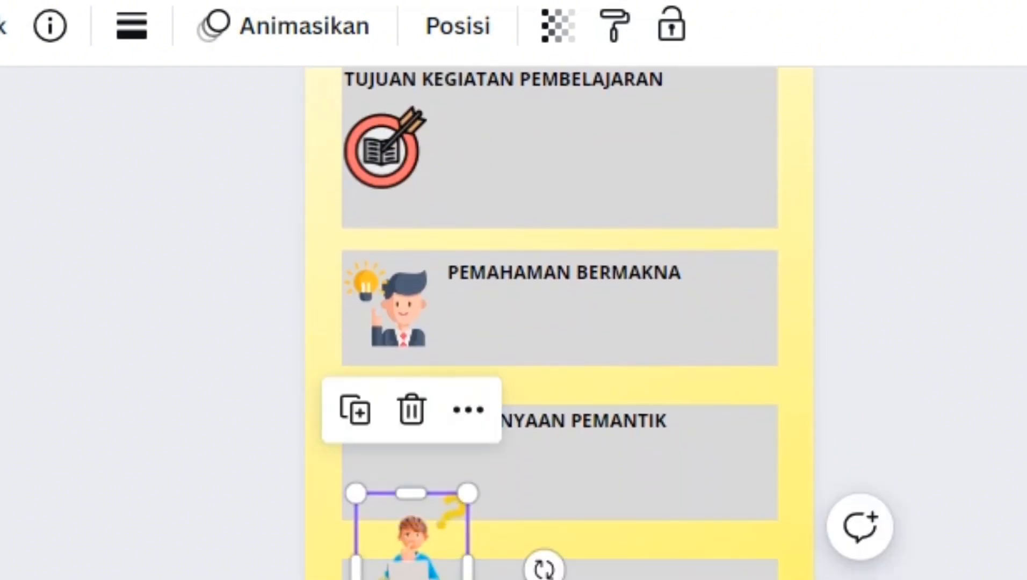
{"action": "left_click_drag", "start_coordinate": [467, 579], "coordinate": [396, 476]}
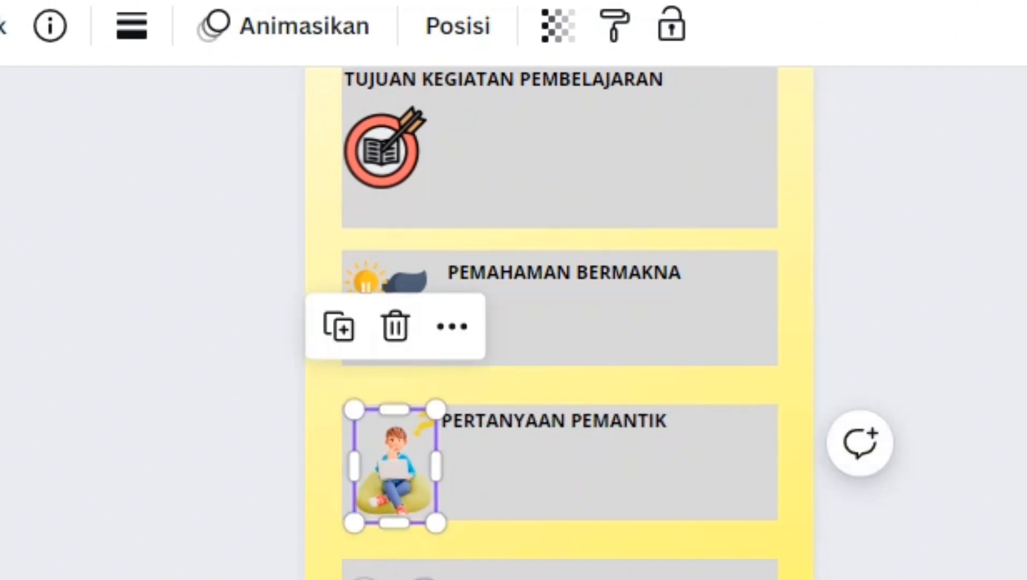
- Look over the section labels and illustrations across the pages of the lesson plan
{"action": "scroll", "coordinate": [559, 322], "scroll_direction": "down", "scroll_amount": 5}
{"action": "scroll", "coordinate": [559, 322], "scroll_direction": "up", "scroll_amount": 10}
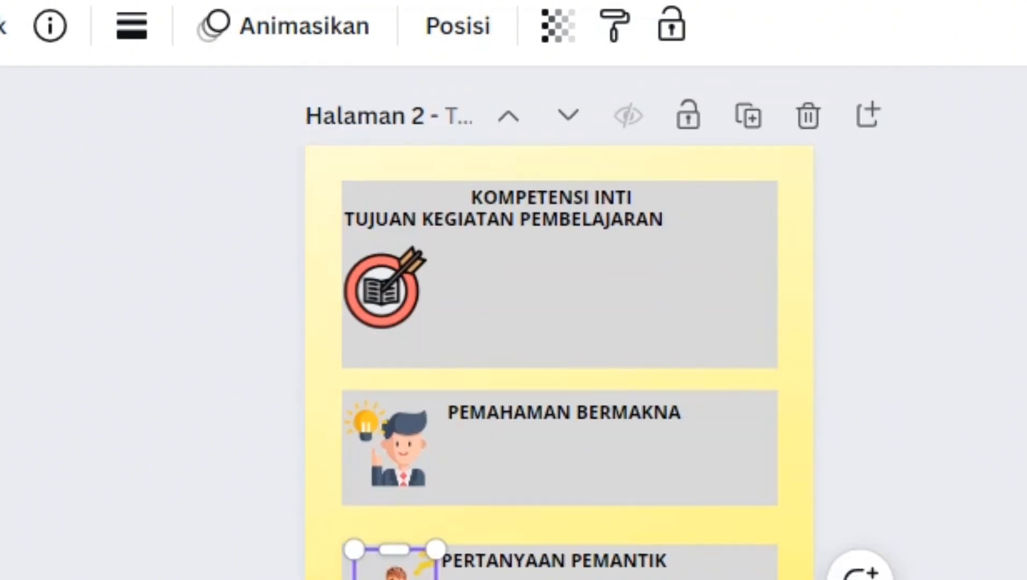
{"action": "scroll", "coordinate": [559, 322], "scroll_direction": "up", "scroll_amount": 10}
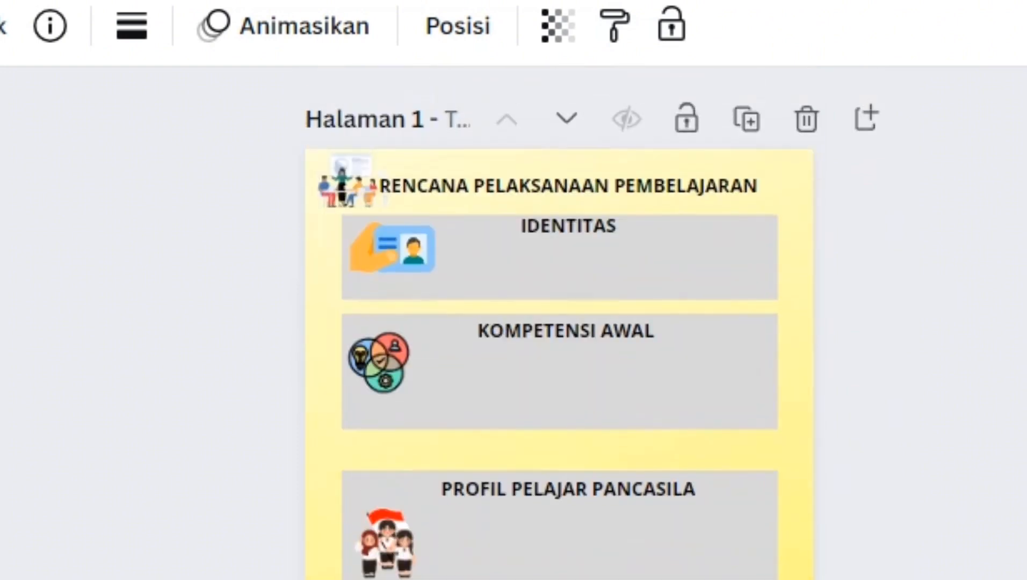
{"action": "scroll", "coordinate": [558, 322], "scroll_direction": "down", "scroll_amount": 13}
{"action": "scroll", "coordinate": [559, 323], "scroll_direction": "down", "scroll_amount": 7}
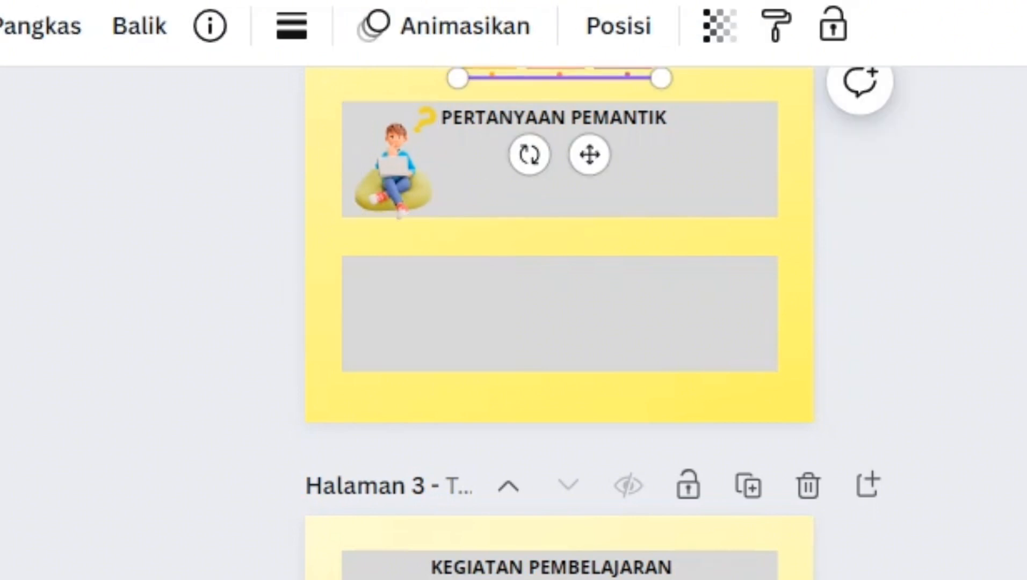
{"action": "left_click", "coordinate": [559, 188]}
{"action": "scroll", "coordinate": [560, 188], "scroll_direction": "up", "scroll_amount": 10}
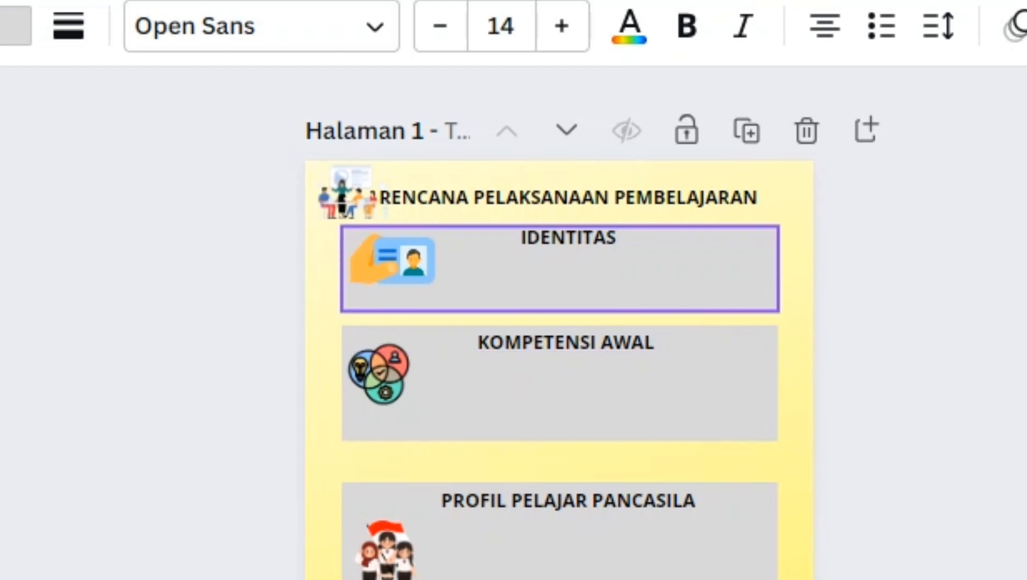
{"action": "left_click", "coordinate": [558, 269]}
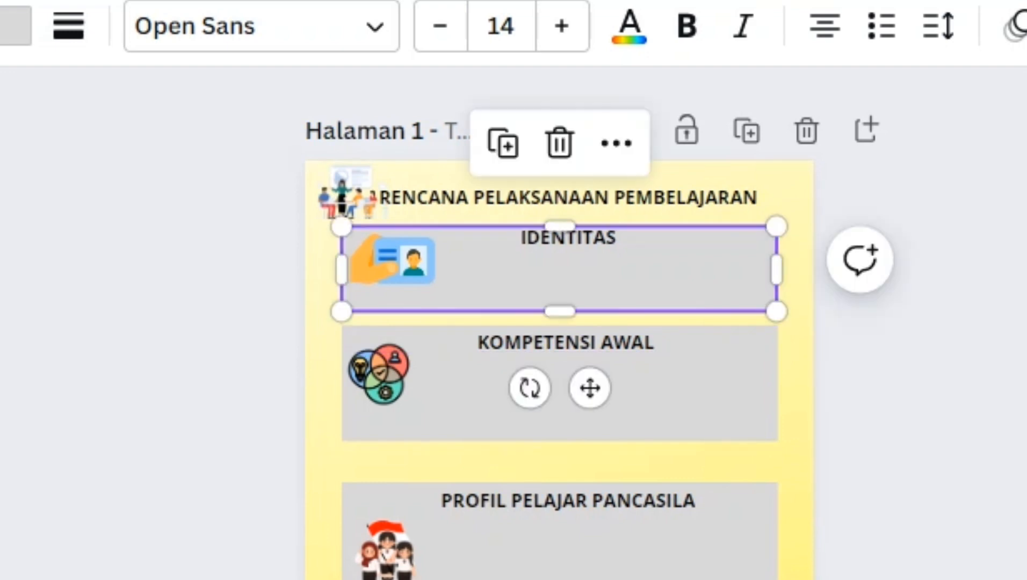
{"action": "key", "text": "ctrl+d"}
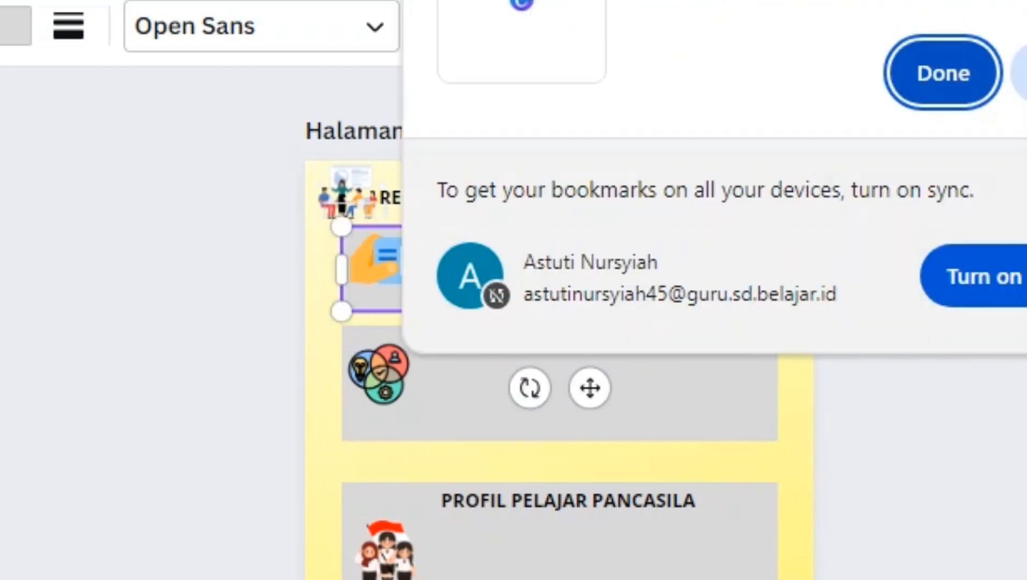
{"action": "key", "text": "Escape"}
- Resize the text block with the identity details and widen it to fit inside the IDENTITAS box
{"action": "key", "text": "ctrl+a"}
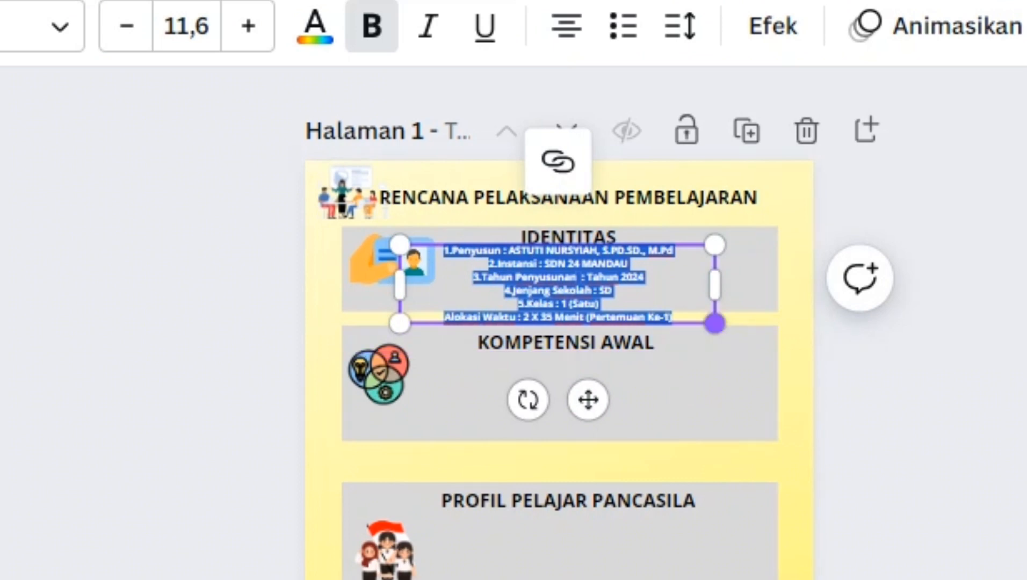
{"action": "left_click_drag", "start_coordinate": [714, 324], "coordinate": [687, 317]}
{"action": "left_click_drag", "start_coordinate": [686, 279], "coordinate": [736, 280]}
{"action": "left_click", "coordinate": [568, 236]}
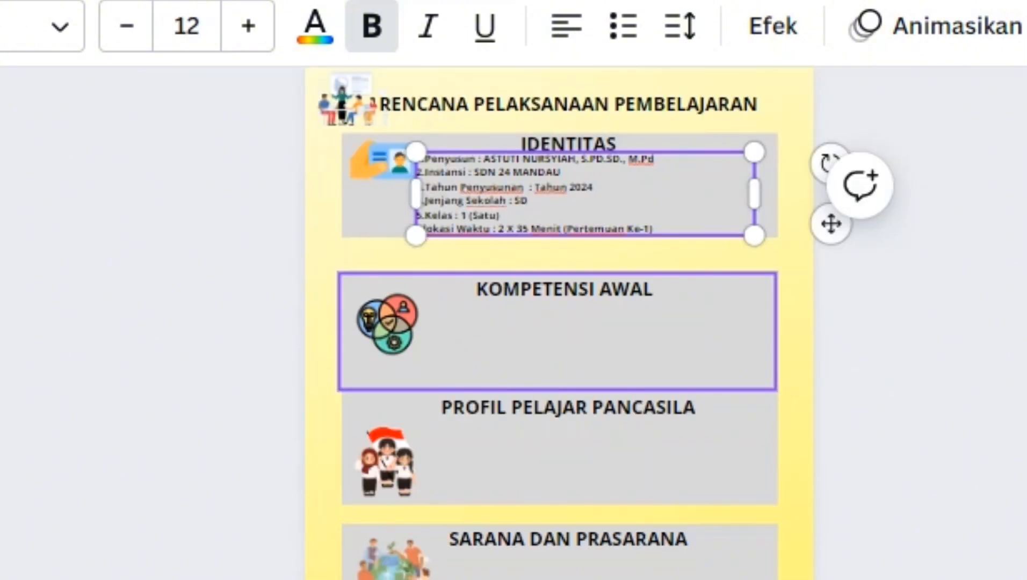
- Switch to the source teaching-module document and select the competency paragraphs about the home and school environment for the KOMPETENSI AWAL box
{"action": "left_click", "coordinate": [559, 332]}
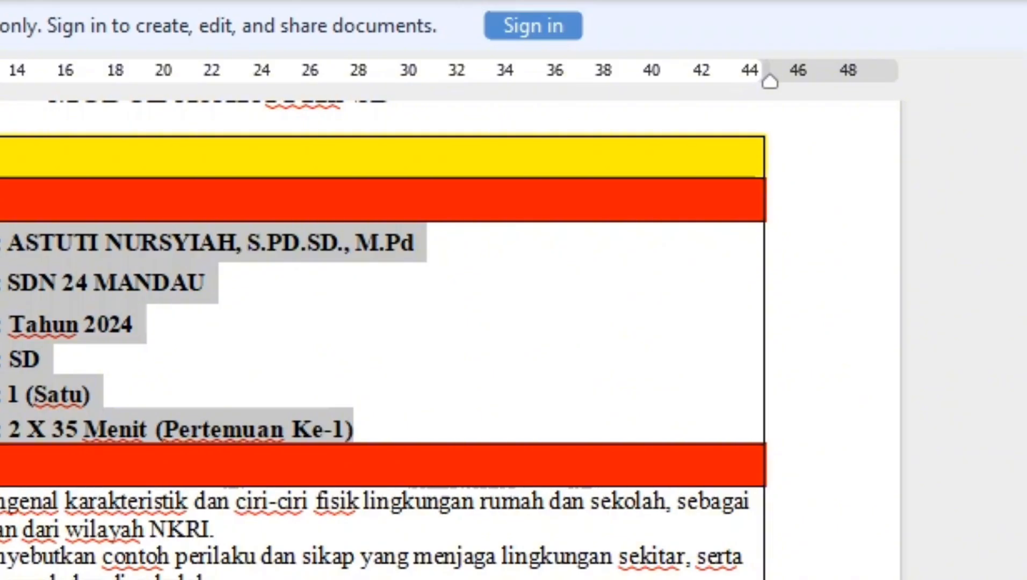
{"action": "left_click", "coordinate": [31, 499]}
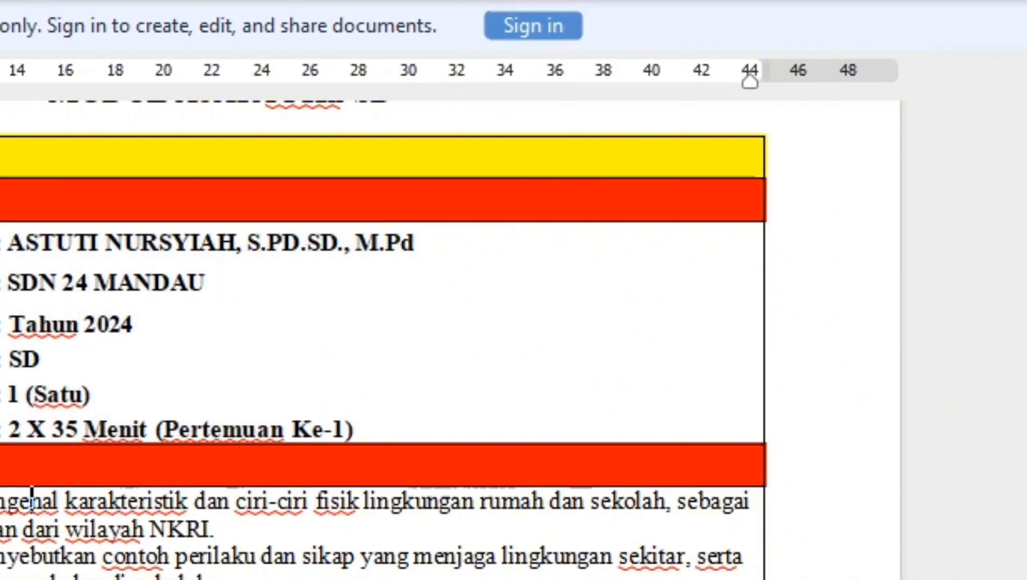
{"action": "left_click", "coordinate": [1, 501]}
{"action": "left_click_drag", "start_coordinate": [749, 501], "coordinate": [214, 575]}
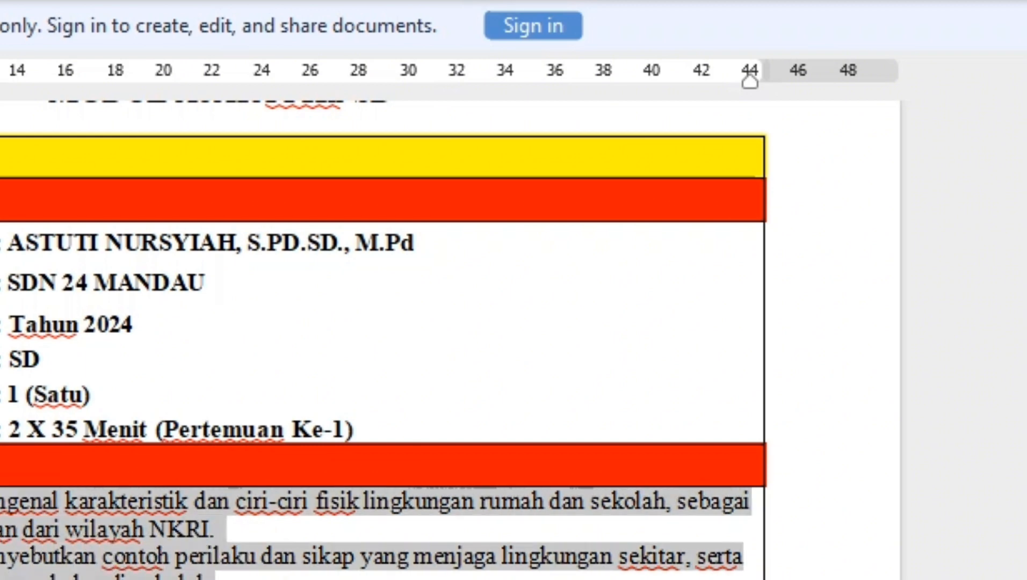